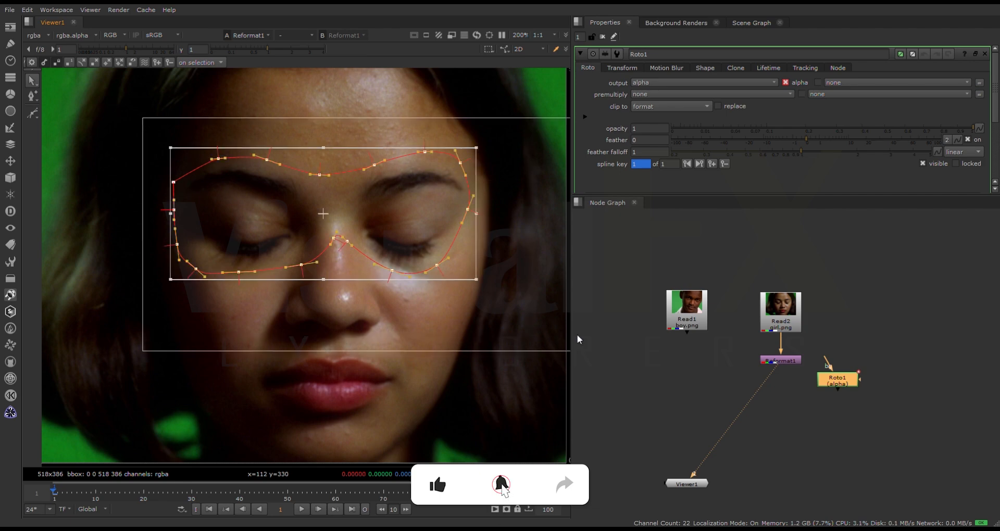
# Step: Pull the eye roto shape's feather outward at the brow corner and place the Roto node beside the Reformat node
pyautogui.moveTo(471, 158); pyautogui.dragTo(492, 131)
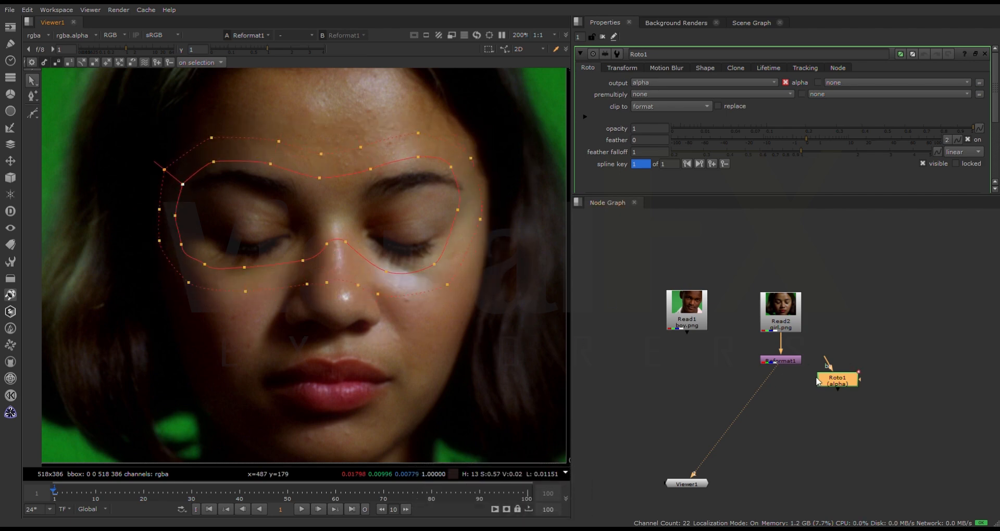
pyautogui.moveTo(816, 377); pyautogui.dragTo(834, 359)
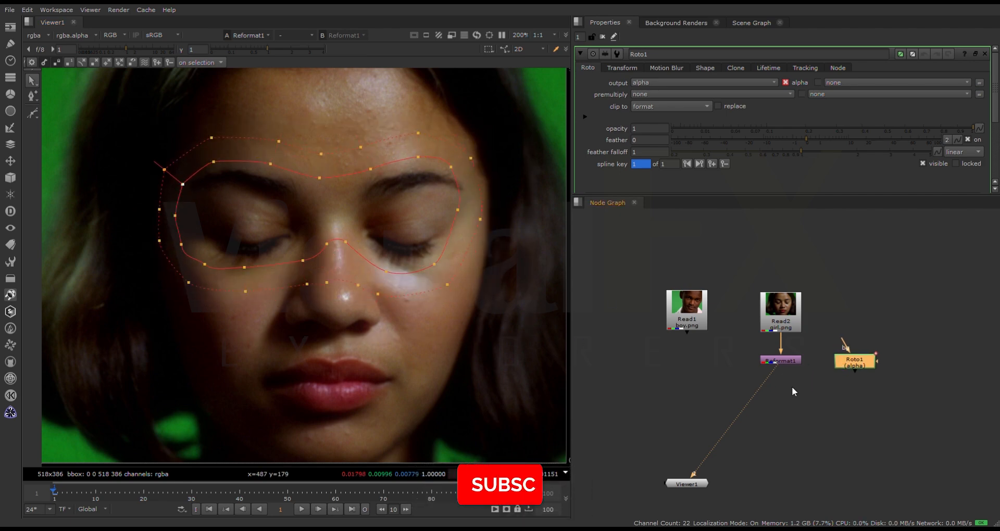
# Step: Add a Copy node fed by Reformat on B and the Roto alpha on A, and view it
pyautogui.click(786, 390)
pyautogui.press('k')
pyautogui.moveTo(787, 391); pyautogui.dragTo(777, 406)
pyautogui.moveTo(792, 389); pyautogui.dragTo(789, 366)
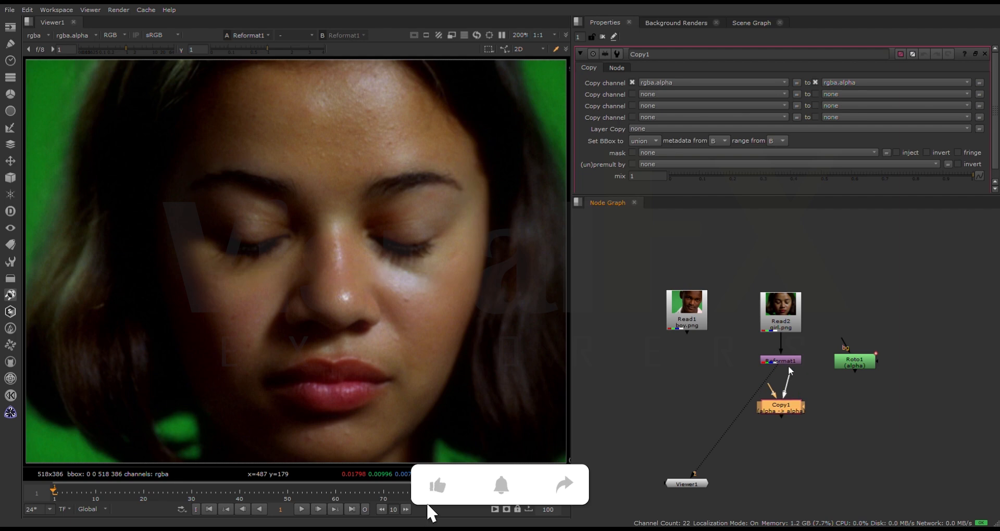
pyautogui.press('1')
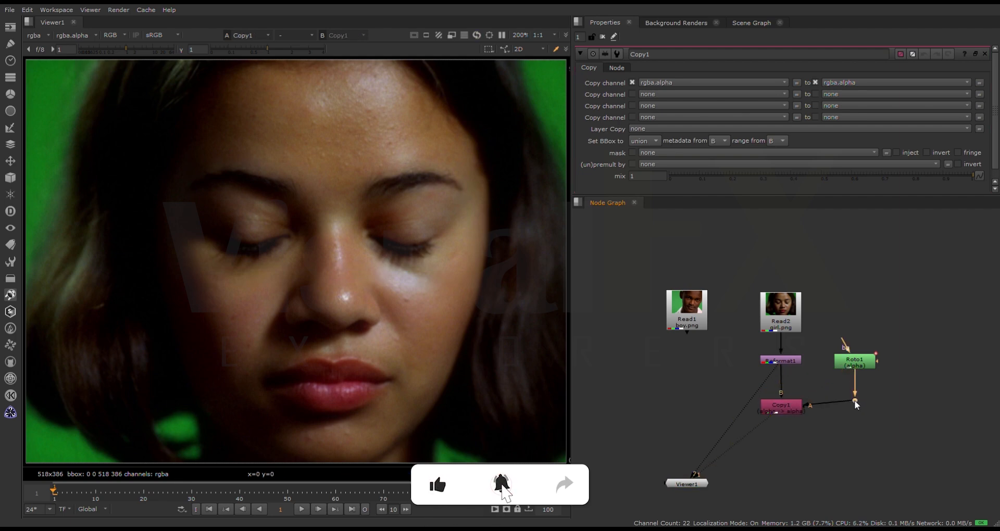
# Step: Add a Premult node below the Copy node and view the isolated eye region
pyautogui.press('p')
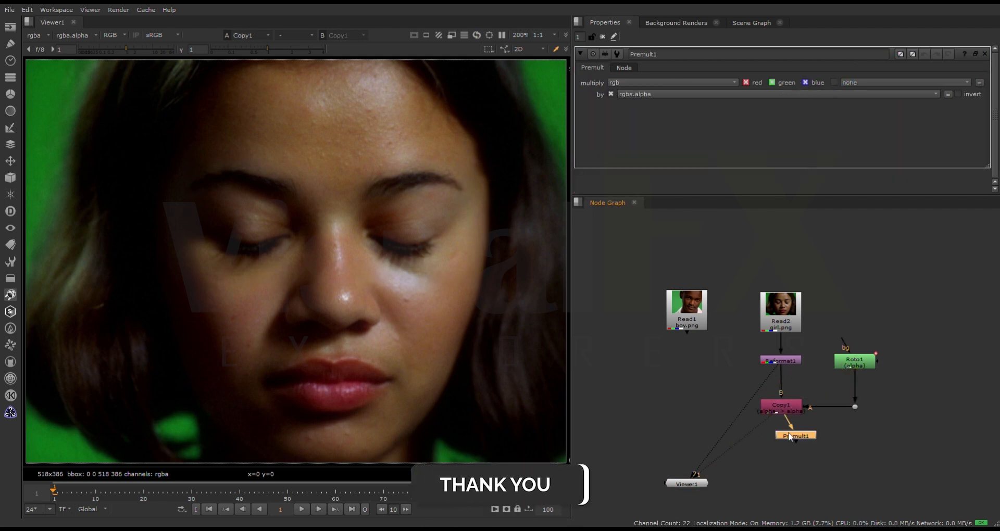
pyautogui.moveTo(796, 436); pyautogui.dragTo(781, 442)
pyautogui.press('1')
pyautogui.moveTo(780, 440); pyautogui.dragTo(789, 417, button='middle')
# Step: Add a Merge node and connect its B input to the boy.png Read node
pyautogui.click(684, 399)
pyautogui.press('m')
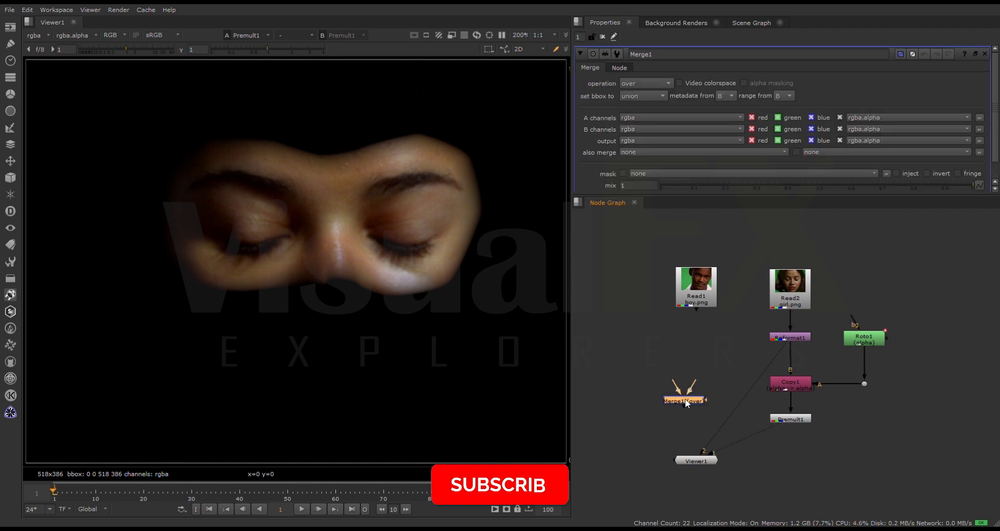
pyautogui.moveTo(692, 386); pyautogui.dragTo(694, 295)
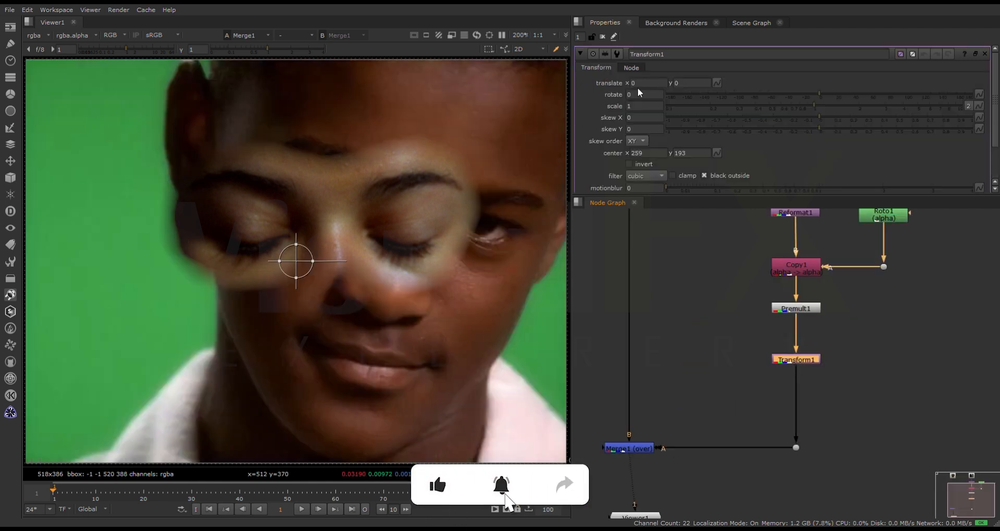
# Step: Set the eye patch's rotation to -14 in the Transform node
pyautogui.press('Down')
pyautogui.press('Down')
pyautogui.press('Down')
pyautogui.press('Down')
pyautogui.press('Down')
pyautogui.press('Down')
pyautogui.press('Down')
pyautogui.press('Down')
pyautogui.press('Down')
pyautogui.press('Down')
pyautogui.press('Down')
pyautogui.press('Down')
pyautogui.press('Down')
pyautogui.press('Down')
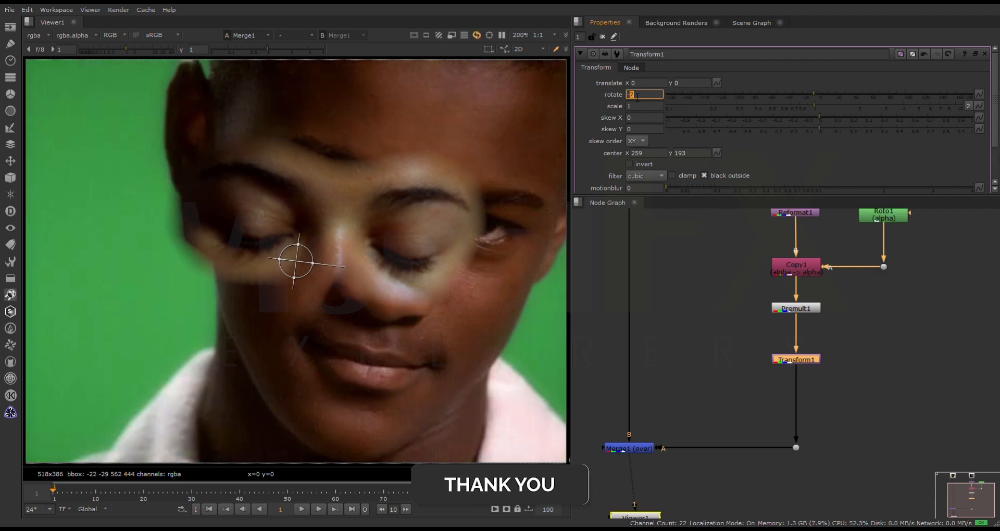
# Step: Move the eye patch over the boy's eyes to about x 59, y 25.5 and scale it to 1.1
pyautogui.moveTo(298, 271); pyautogui.dragTo(364, 239)
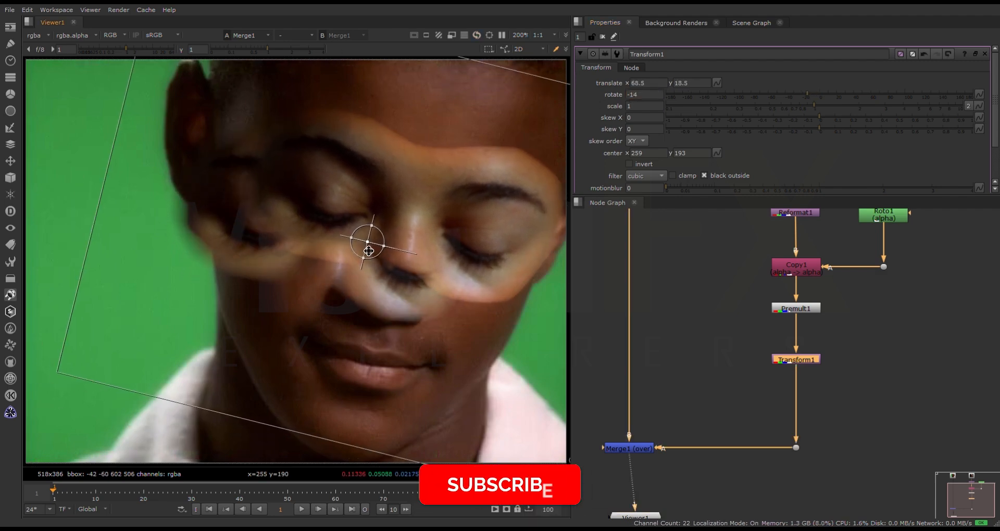
pyautogui.click(642, 109)
pyautogui.press('Up')
pyautogui.moveTo(370, 245); pyautogui.dragTo(363, 240)
pyautogui.click(642, 107)
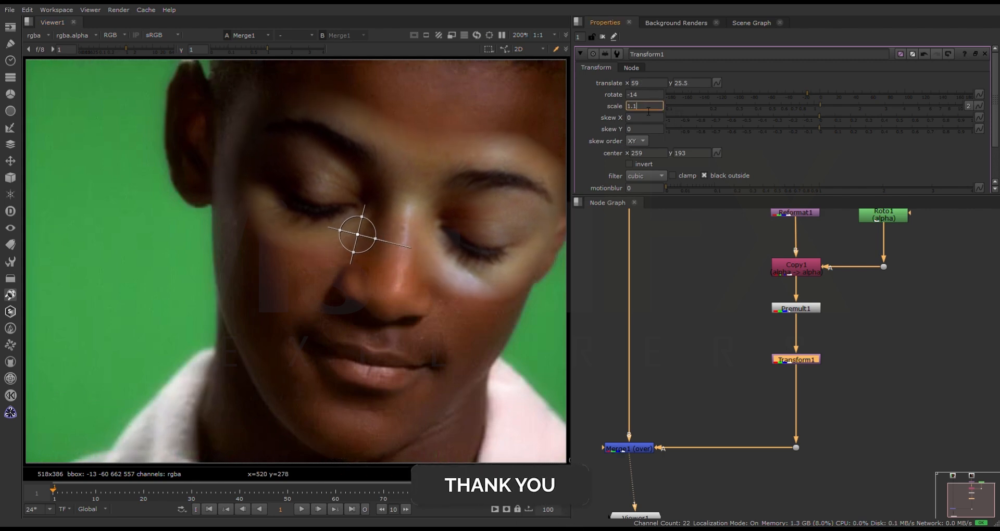
# Step: Reduce the eye patch's scale to 1.06 and nudge its position to about x 57, y 25
pyautogui.press('Down')
pyautogui.press('Down')
pyautogui.press('Down')
pyautogui.press('Down')
pyautogui.moveTo(365, 240); pyautogui.dragTo(364, 240)
pyautogui.scroll(-2, 390, 252)
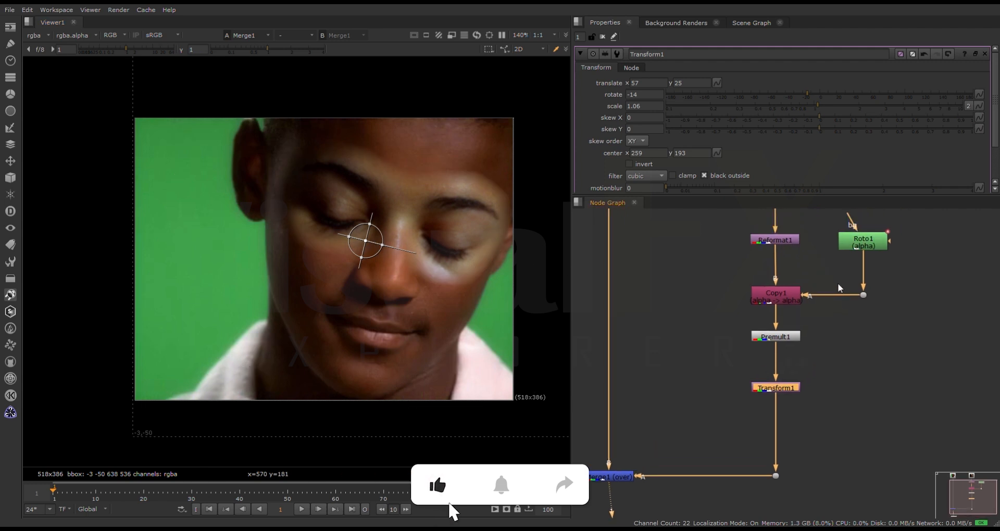
# Step: Insert a Blur node directly below the Roto node and set its size to about 25.4
pyautogui.doubleClick(849, 281)
pyautogui.moveTo(846, 282); pyautogui.dragTo(862, 276)
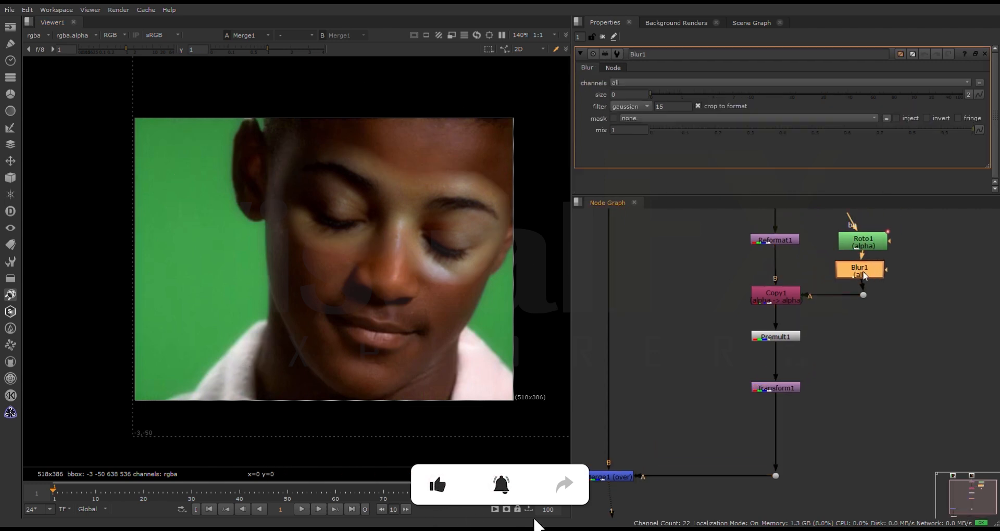
pyautogui.scroll(2, 391, 254)
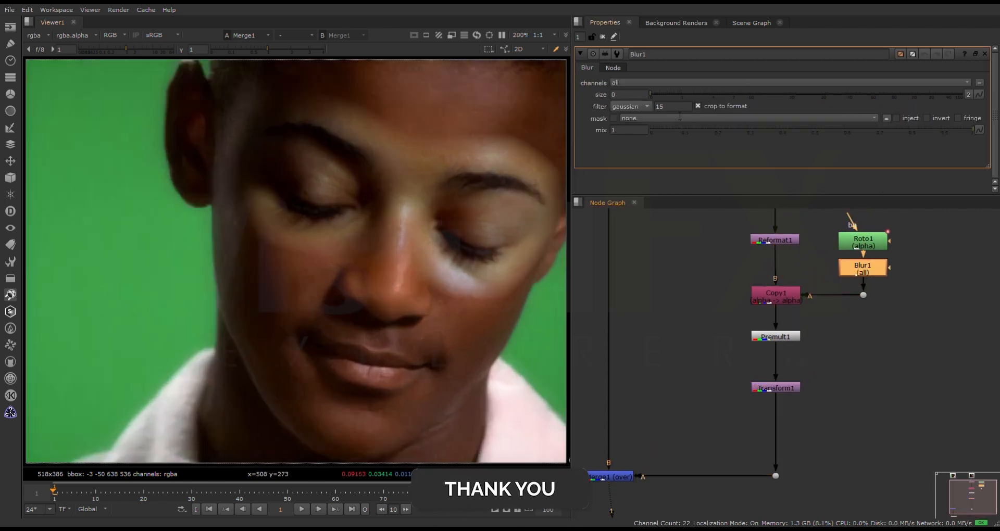
pyautogui.moveTo(714, 97); pyautogui.dragTo(824, 101)
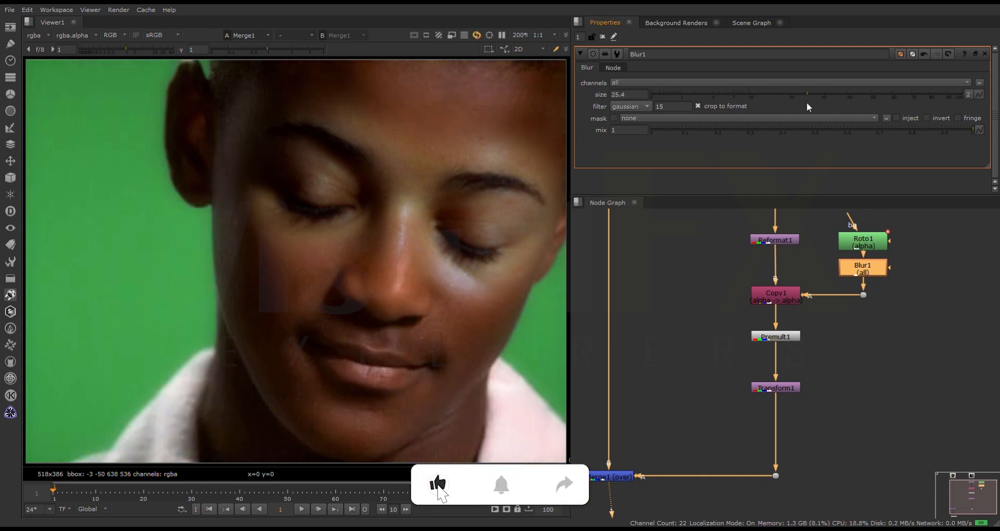
# Step: Insert a Grade node after the Transform, split its gain into separate channels, and lower red gain to 0.48 while viewing the red channel
pyautogui.press('g')
pyautogui.moveTo(749, 426); pyautogui.dragTo(776, 435)
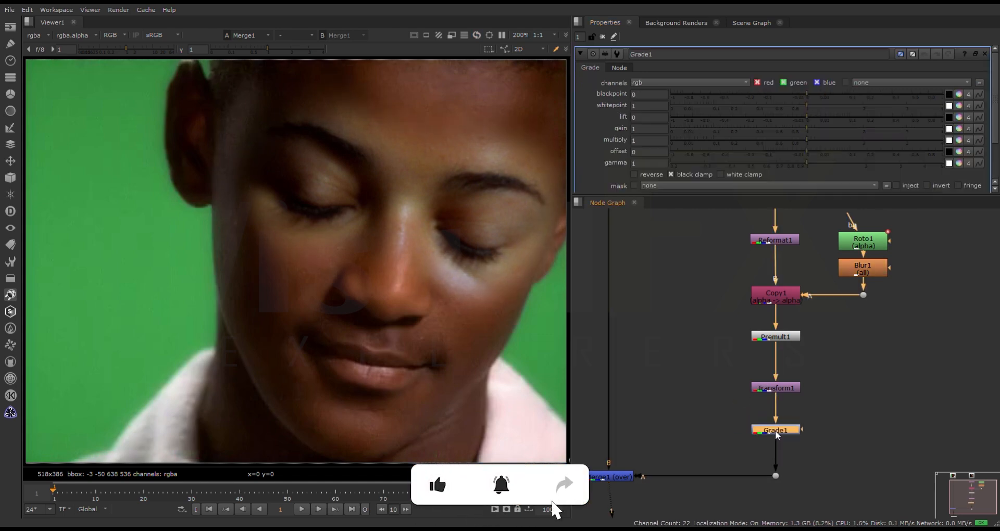
pyautogui.press('r')
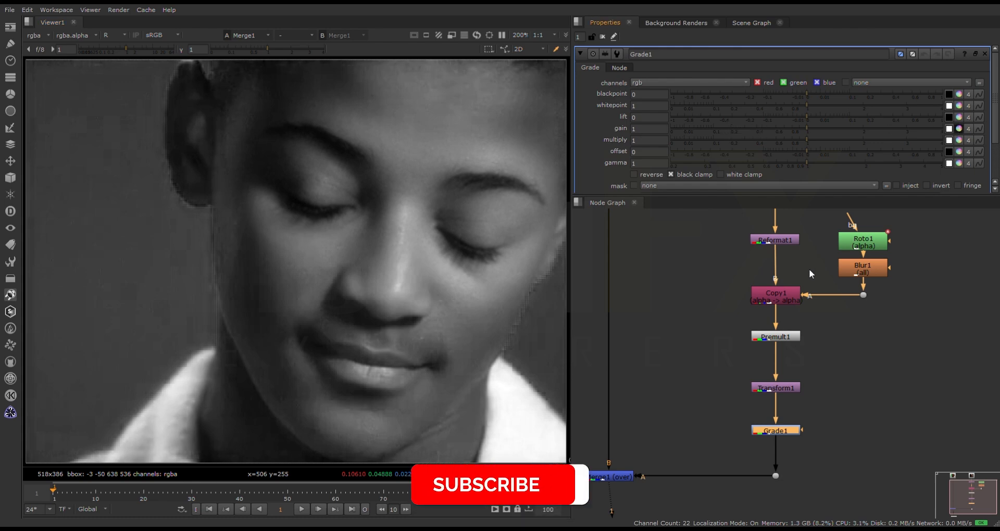
pyautogui.click(959, 128)
pyautogui.moveTo(787, 138)
pyautogui.mouseDown()
pyautogui.moveTo(736, 149)
pyautogui.moveTo(745, 151)
pyautogui.mouseUp()
# Step: Match the patch to the surrounding skin by lowering the Grade gain to about 0.335 green and 0.2 blue
pyautogui.press('g')
pyautogui.press('b')
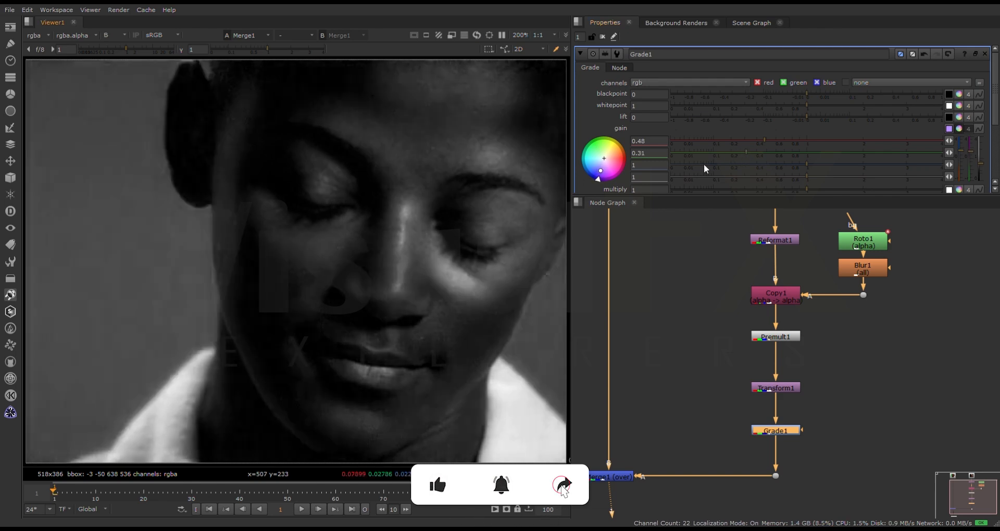
pyautogui.moveTo(805, 164); pyautogui.dragTo(730, 164)
pyautogui.press('b')
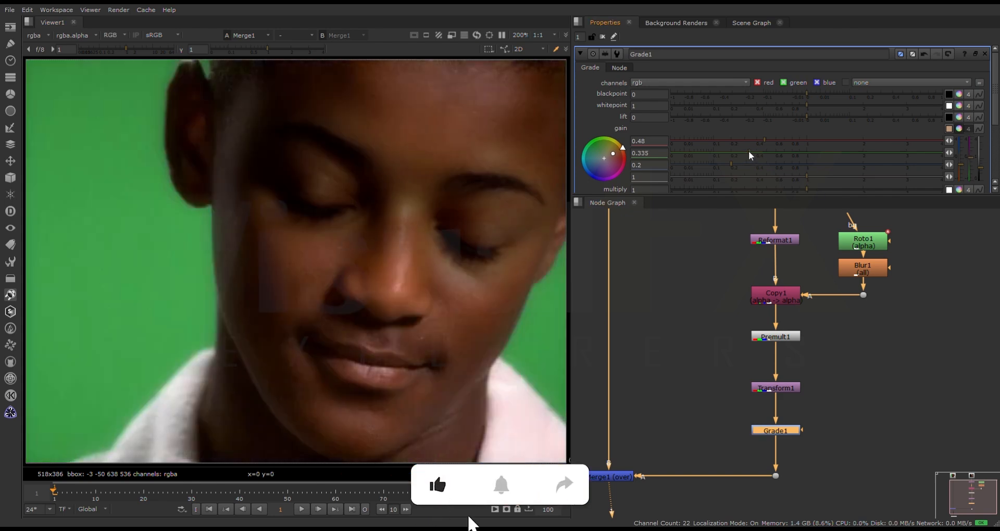
pyautogui.moveTo(749, 151); pyautogui.dragTo(729, 164)
pyautogui.scroll(-3, 932, 130)
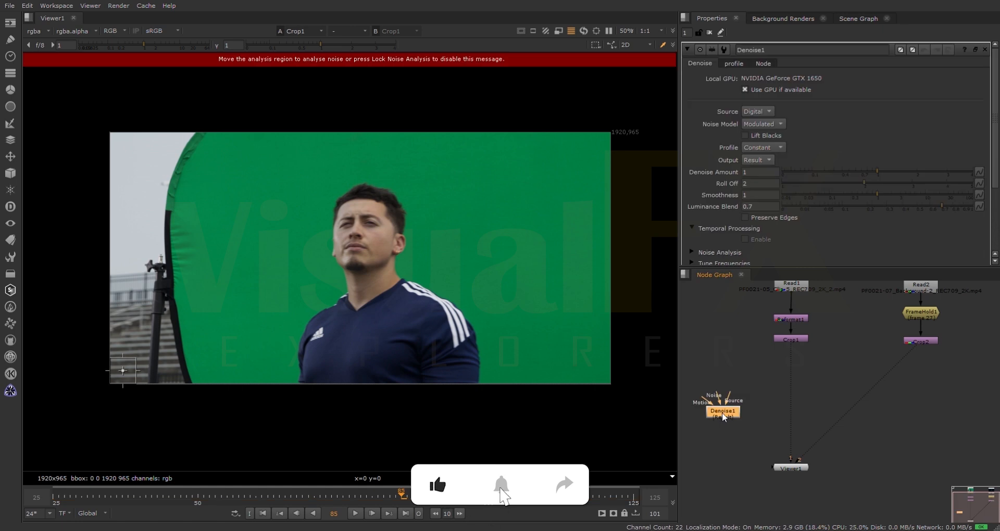
# Step: Insert the Denoise node after Crop1, place its analysis region on the plain green backdrop, and set Denoise Amount to 3
pyautogui.moveTo(723, 412); pyautogui.dragTo(792, 396)
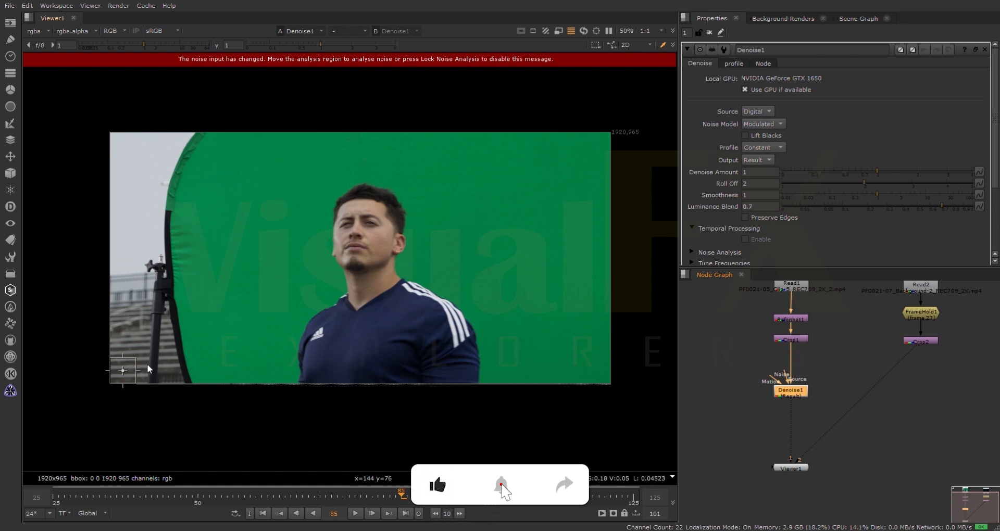
pyautogui.moveTo(378, 249); pyautogui.dragTo(491, 200)
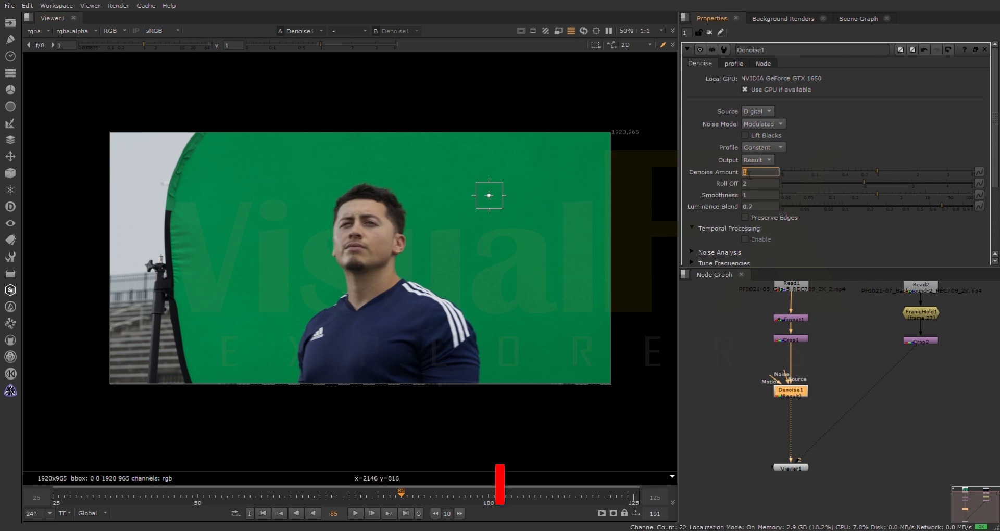
pyautogui.click(766, 379)
pyautogui.click(784, 389)
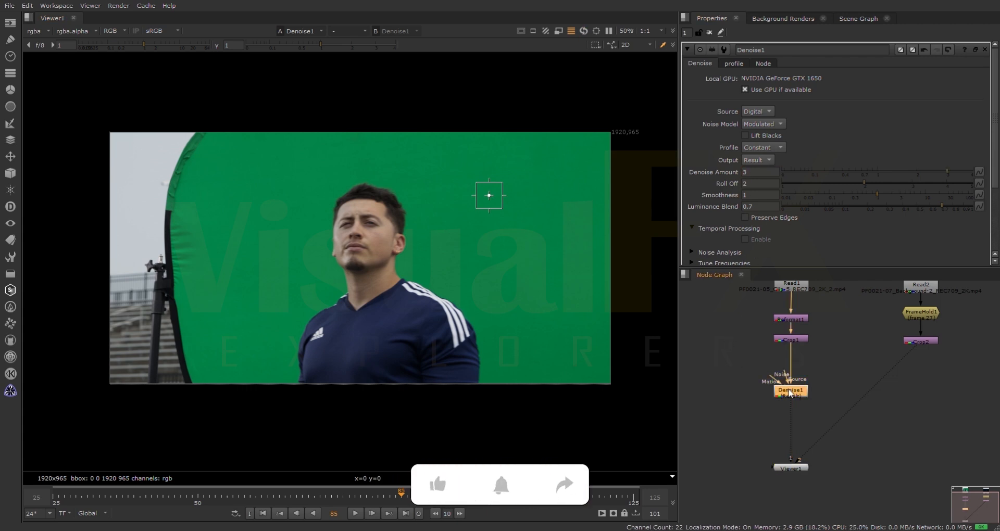
# Step: Disconnect the Viewer from Crop2 and move it lower in the node graph to make room under Denoise
pyautogui.click(791, 398)
pyautogui.moveTo(790, 396); pyautogui.dragTo(789, 377, button='middle')
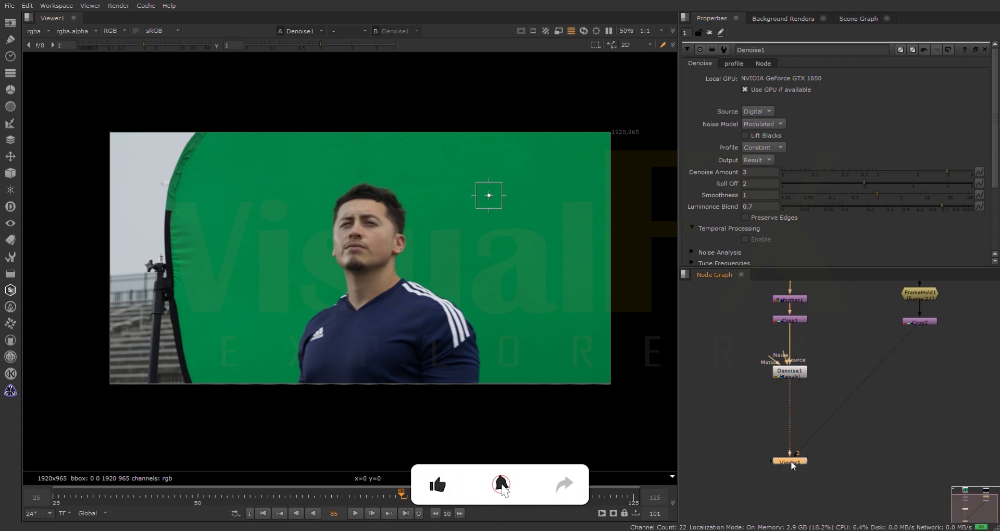
pyautogui.moveTo(801, 471); pyautogui.dragTo(800, 488)
pyautogui.click(755, 442)
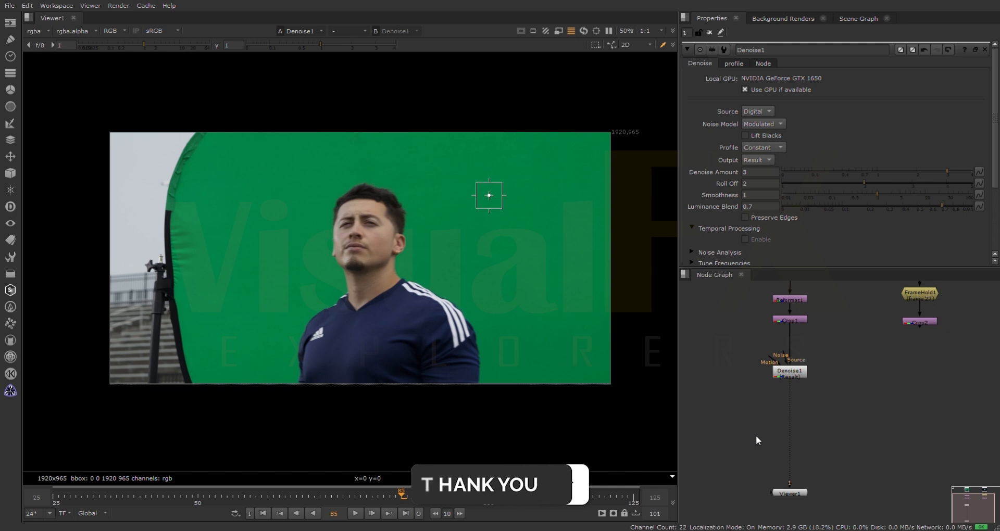
# Step: Insert a Keylight node between Denoise and the Viewer and sample the green backdrop beside the man as its Screen Colour
pyautogui.click(733, 457)
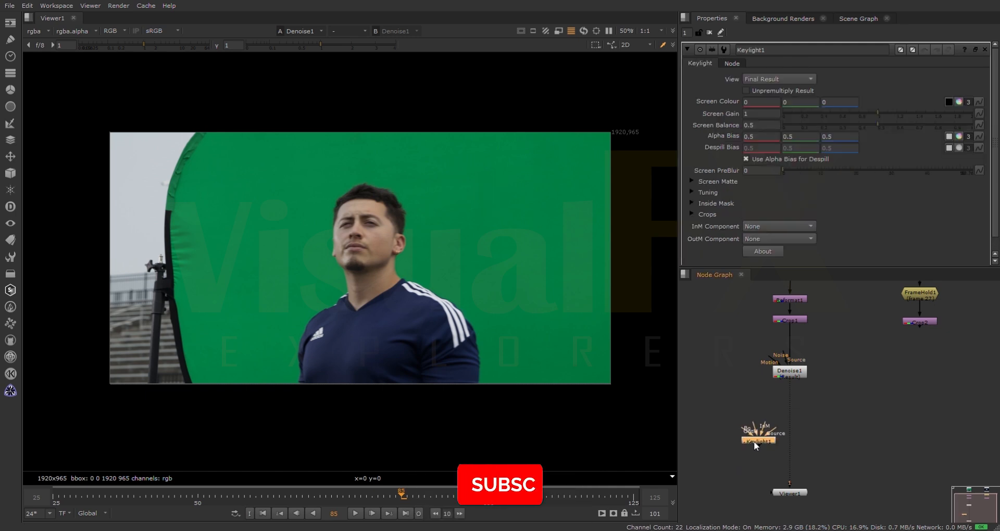
pyautogui.moveTo(754, 441); pyautogui.dragTo(786, 443)
pyautogui.click(789, 493)
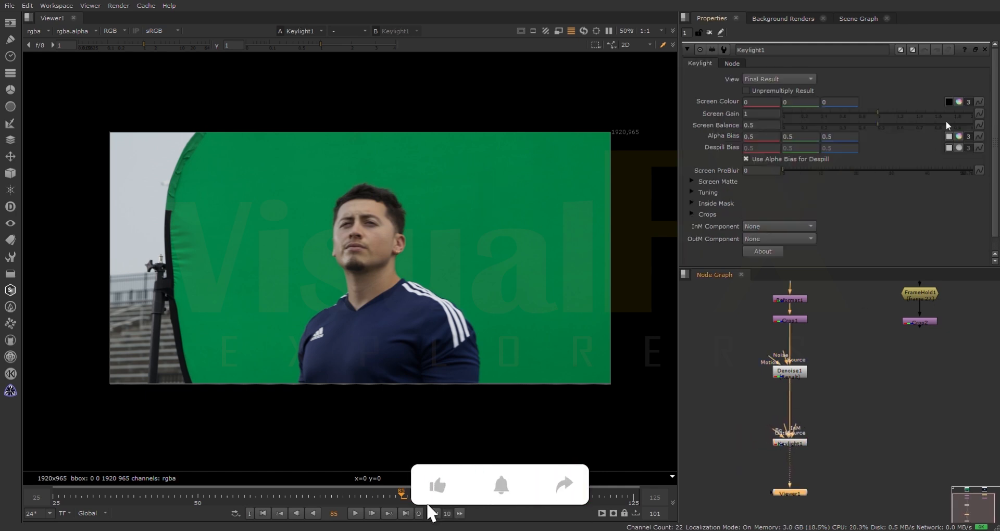
pyautogui.keyDown('ctrl'); pyautogui.click(478, 223); pyautogui.keyUp('ctrl')
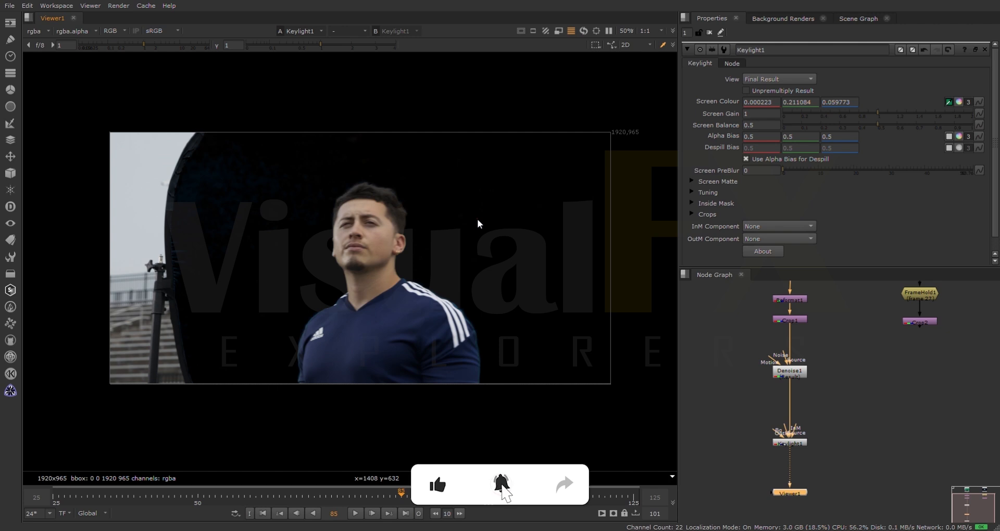
# Step: While viewing the alpha, set Keylight's Screen Matte to Clip Black 0.26 and Clip White 0.875, and return to the colour view
pyautogui.press('a')
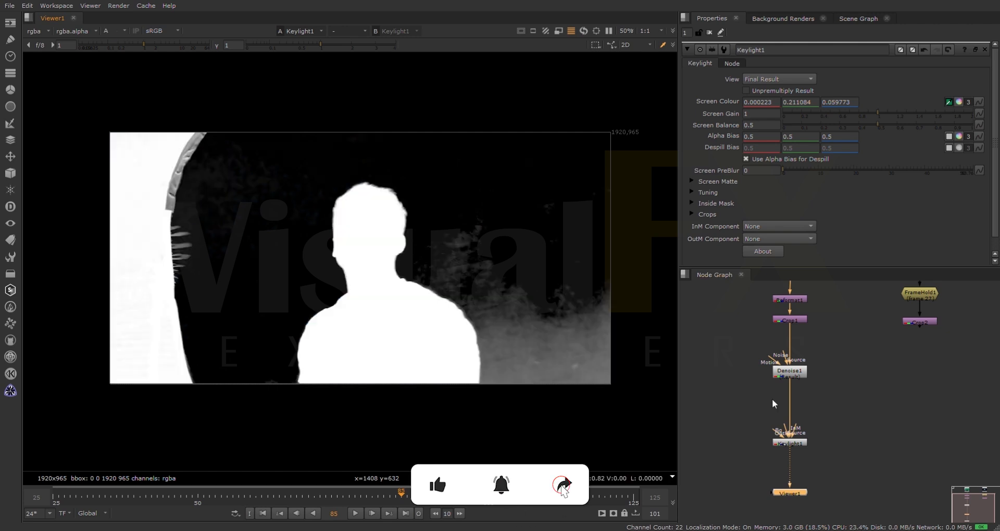
pyautogui.click(691, 181)
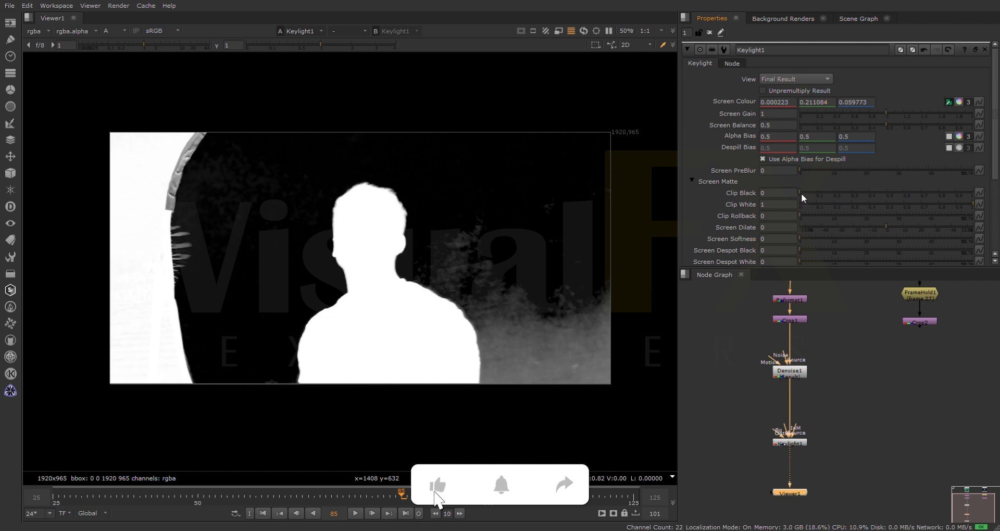
pyautogui.moveTo(802, 189); pyautogui.dragTo(846, 185)
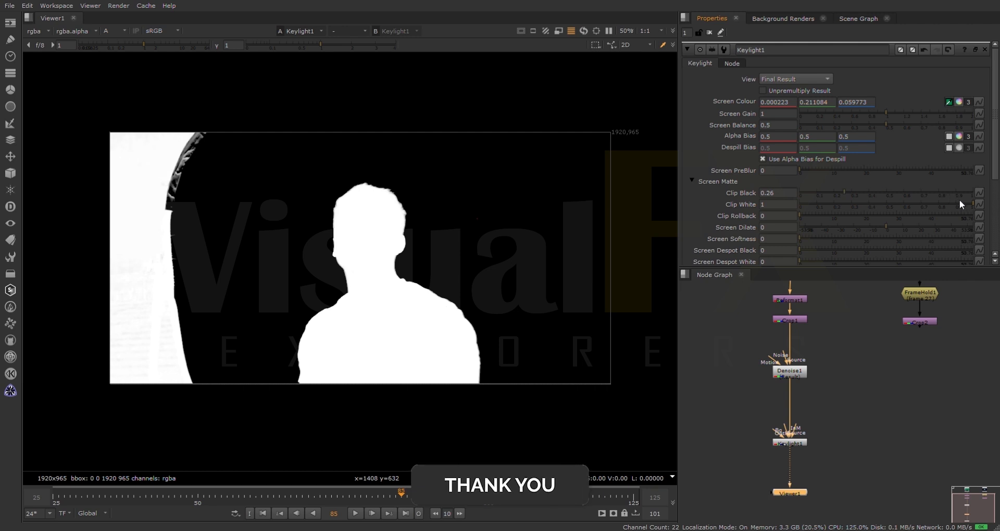
pyautogui.moveTo(960, 201); pyautogui.dragTo(951, 201)
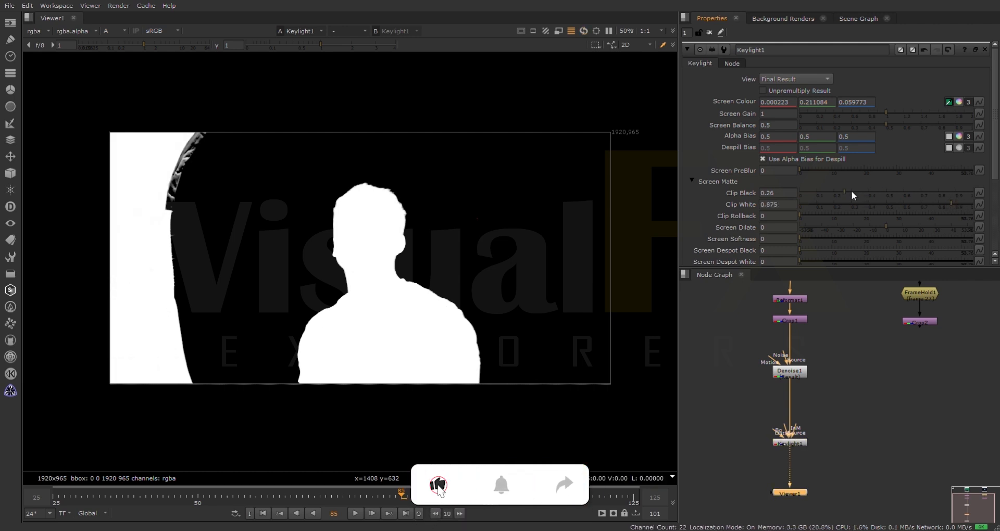
pyautogui.press('a')
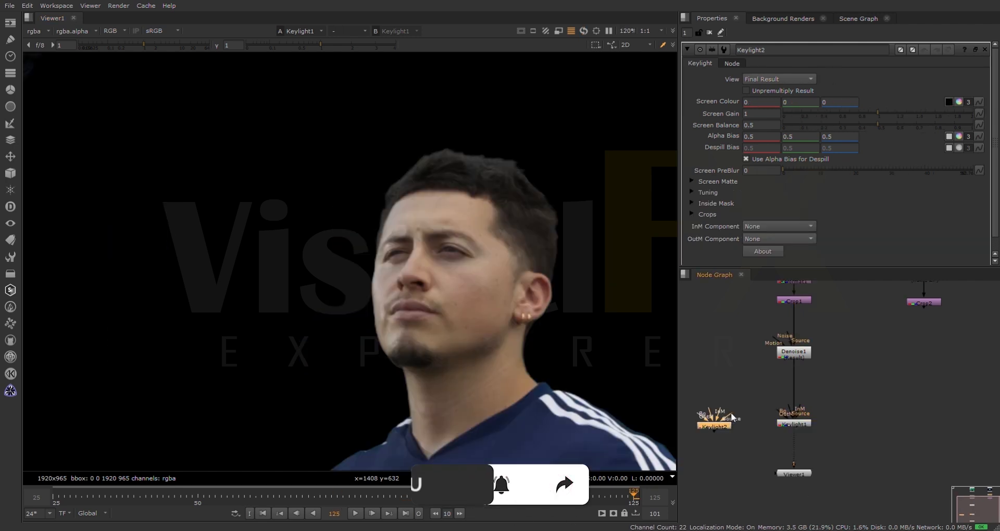
# Step: Feed the second Keylight from Denoise, view it, and sample the green beside the man's hair as its Screen Colour
pyautogui.moveTo(731, 416); pyautogui.dragTo(792, 355)
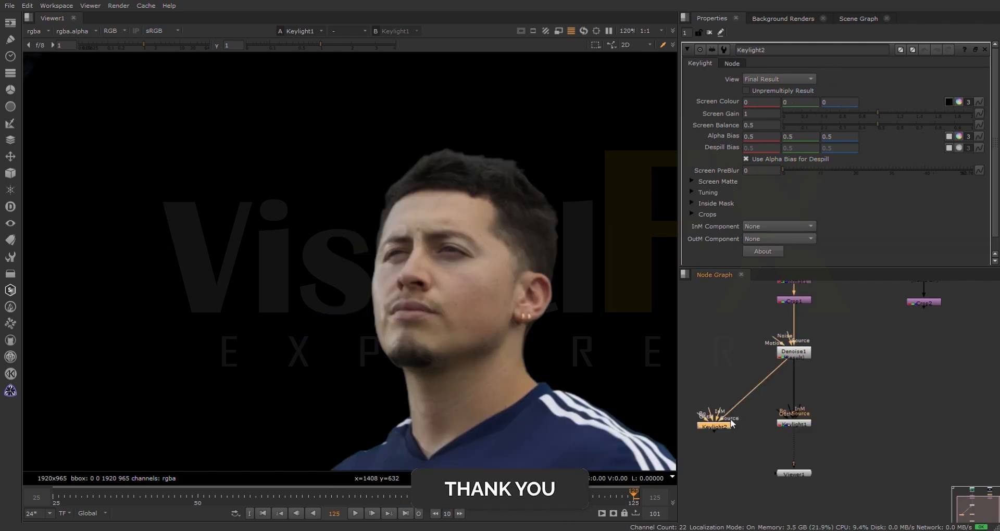
pyautogui.click(716, 423)
pyautogui.press('1')
pyautogui.click(717, 423)
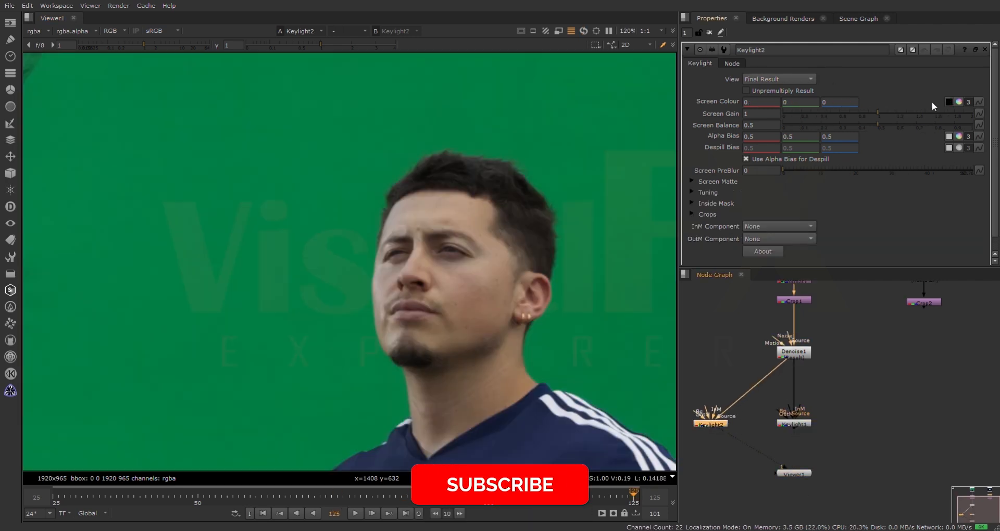
pyautogui.keyDown('ctrl'); pyautogui.click(542, 160); pyautogui.keyUp('ctrl')
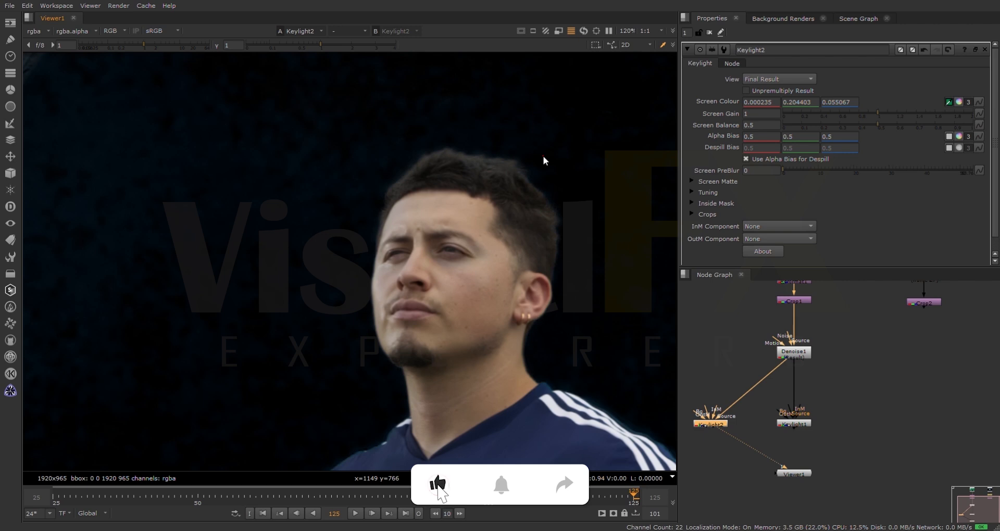
# Step: While viewing the alpha of the second Keylight, set its Screen Matte Clip Black to 0.125, checking the matte at frame 69
pyautogui.press('a')
pyautogui.click(692, 181)
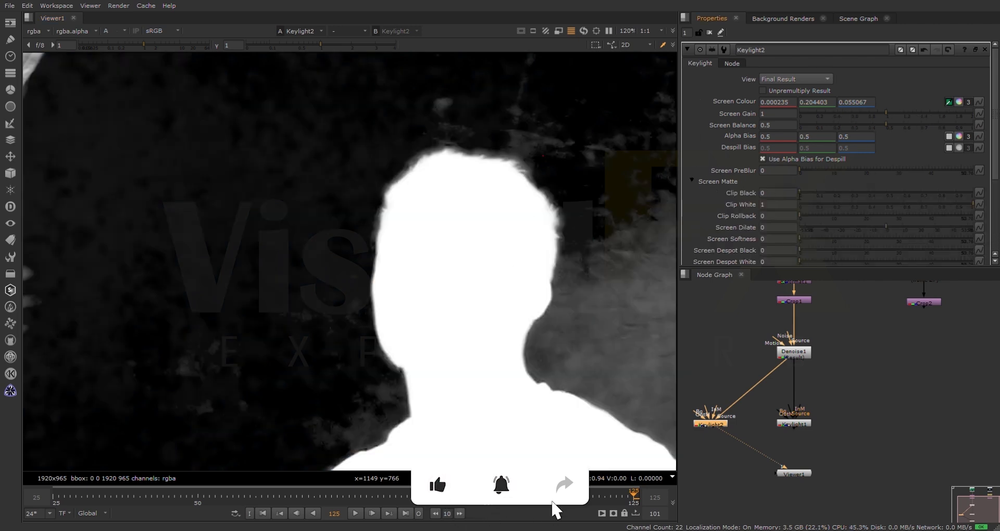
pyautogui.moveTo(801, 191); pyautogui.dragTo(818, 192)
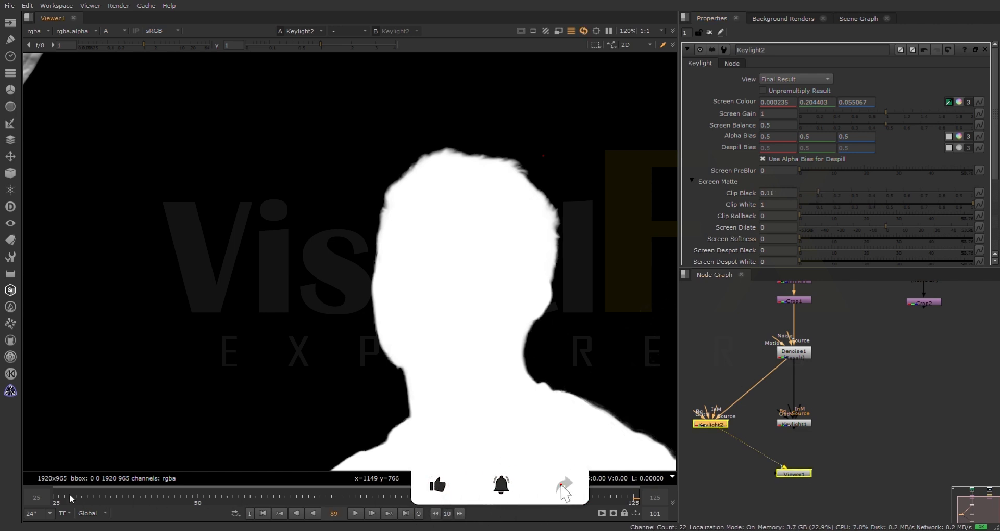
pyautogui.click(308, 496)
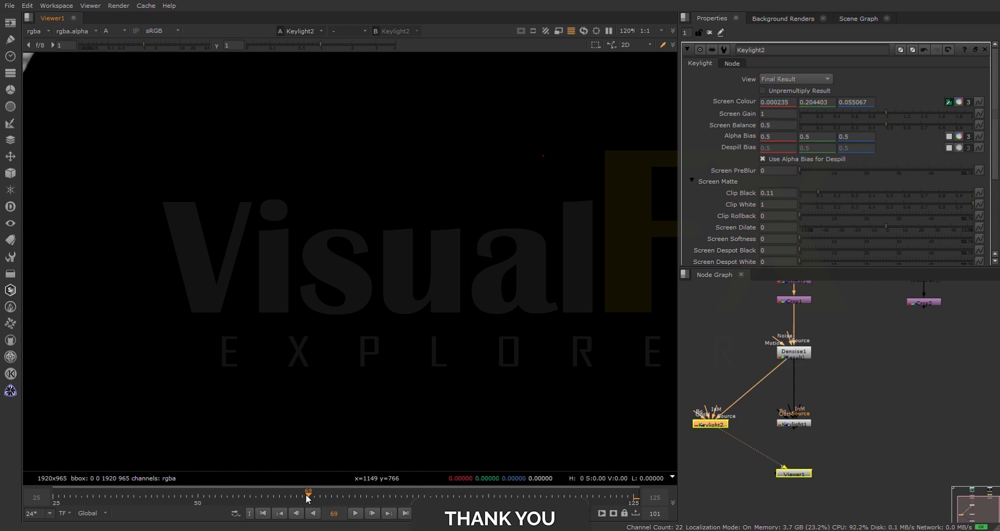
pyautogui.scroll(-2, 448, 286)
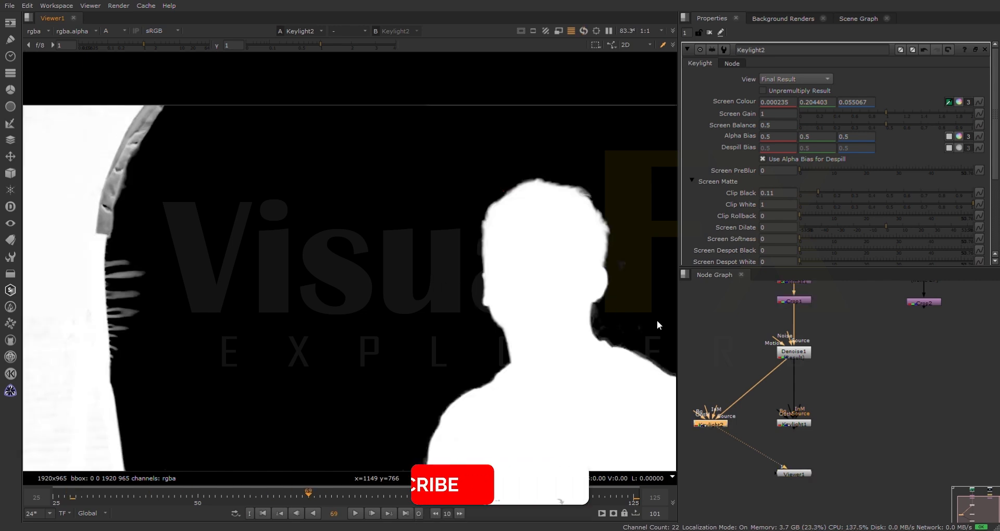
pyautogui.scroll(1, 798, 371)
pyautogui.click(821, 193)
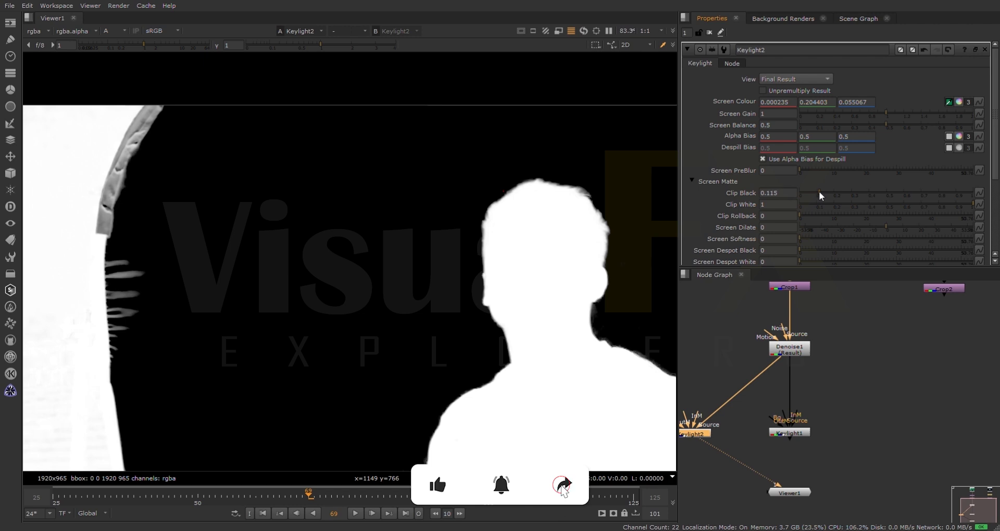
pyautogui.click(819, 191)
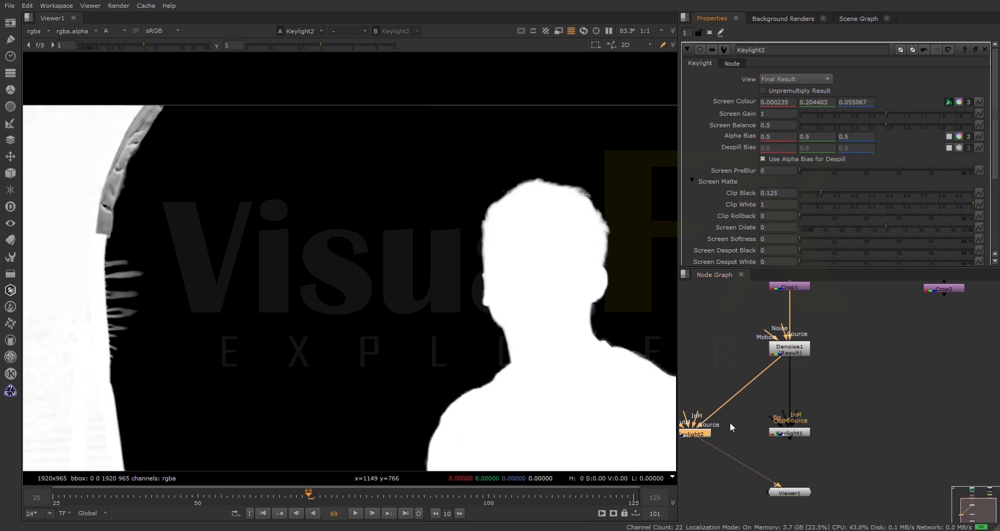
# Step: Add a Roto node and draw a smooth closed Bezier around the man's hair at frame 69, widened to leave a margin
pyautogui.press('o')
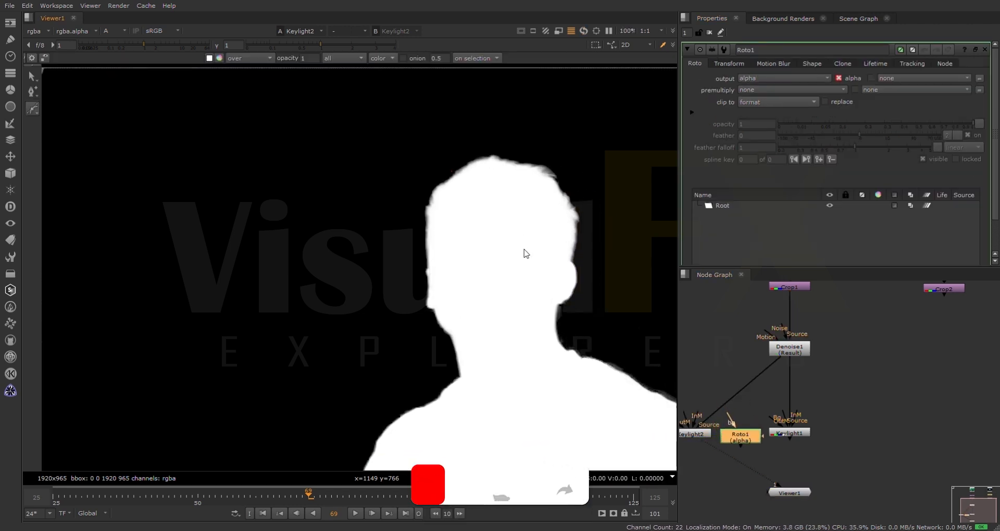
pyautogui.moveTo(440, 137); pyautogui.dragTo(409, 144)
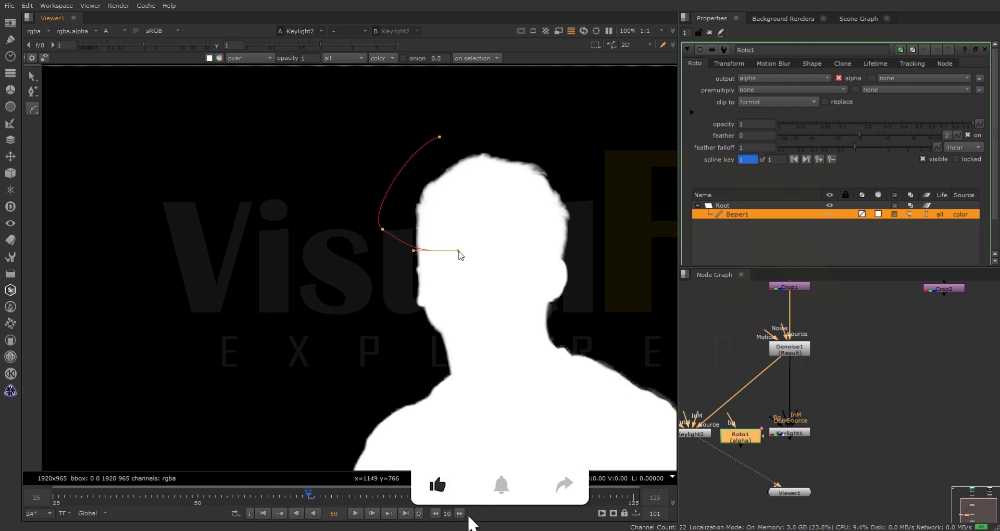
pyautogui.click(440, 136)
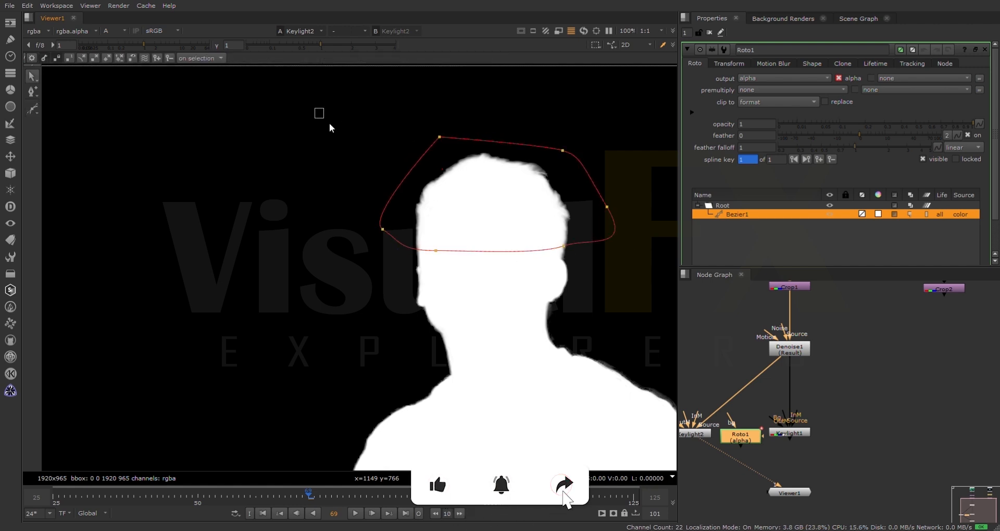
pyautogui.press('z')
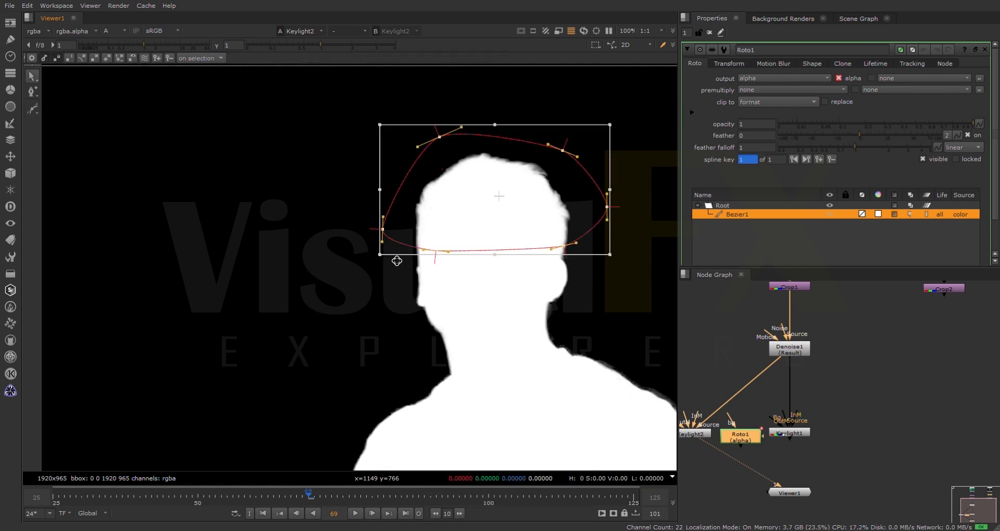
pyautogui.moveTo(380, 255); pyautogui.dragTo(355, 257)
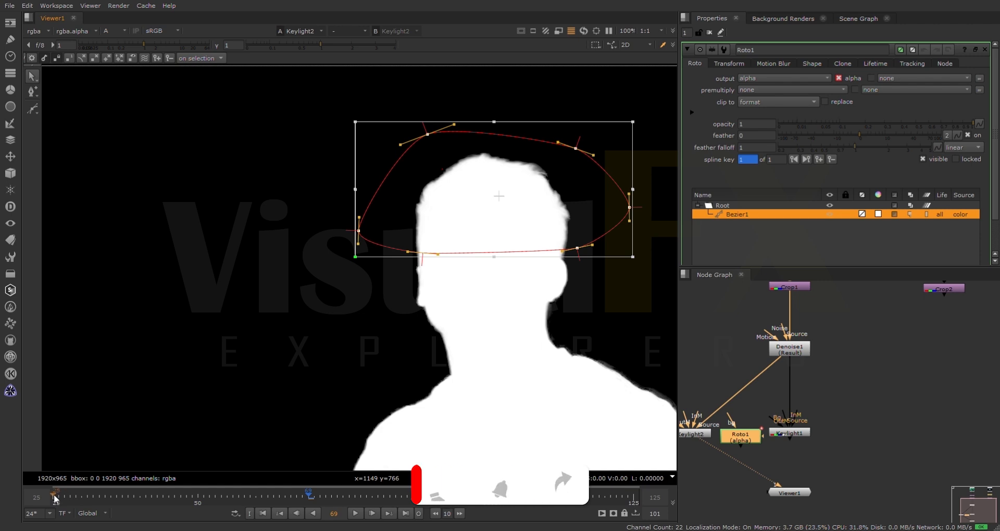
# Step: Keyframe the Bezier around the man's hair at frames 125, 95 and 111 by moving it to follow his head
pyautogui.click(635, 499)
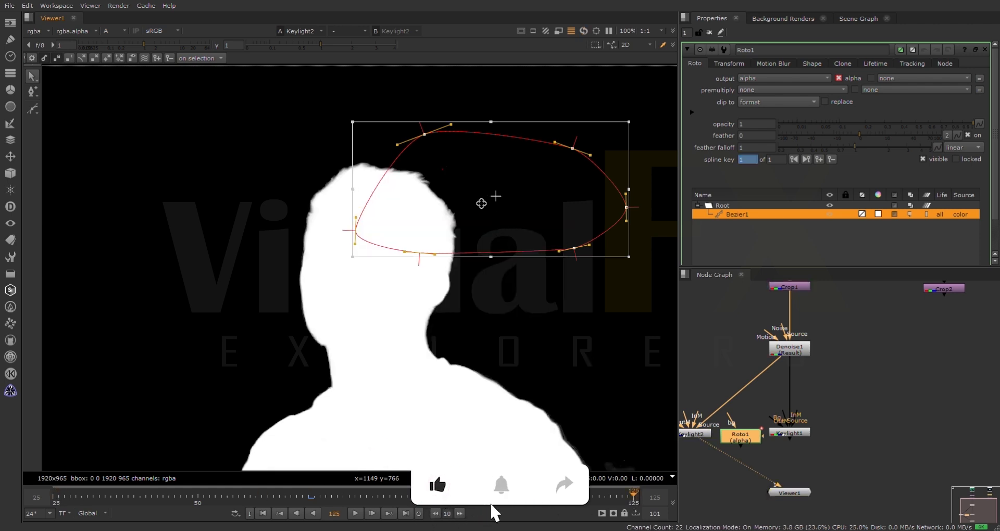
pyautogui.moveTo(483, 201); pyautogui.dragTo(402, 218)
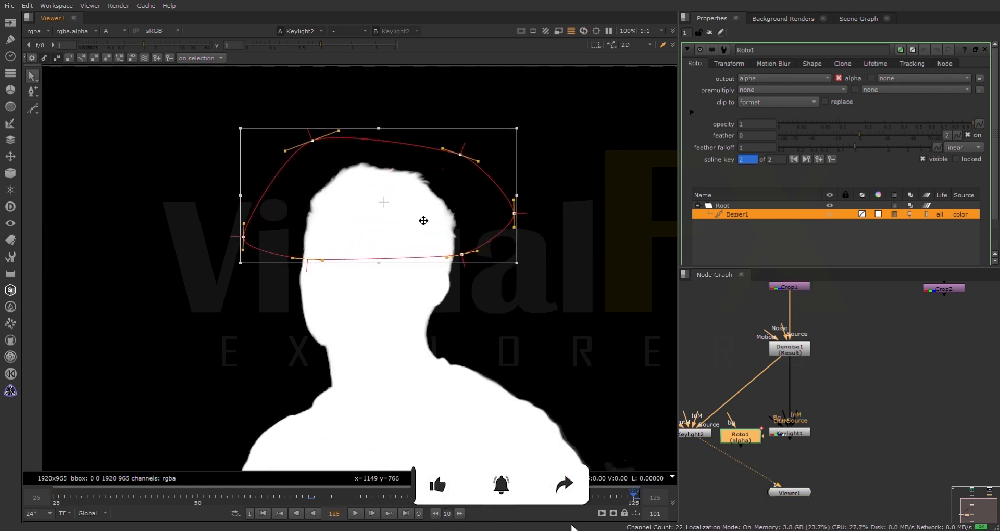
pyautogui.click(460, 498)
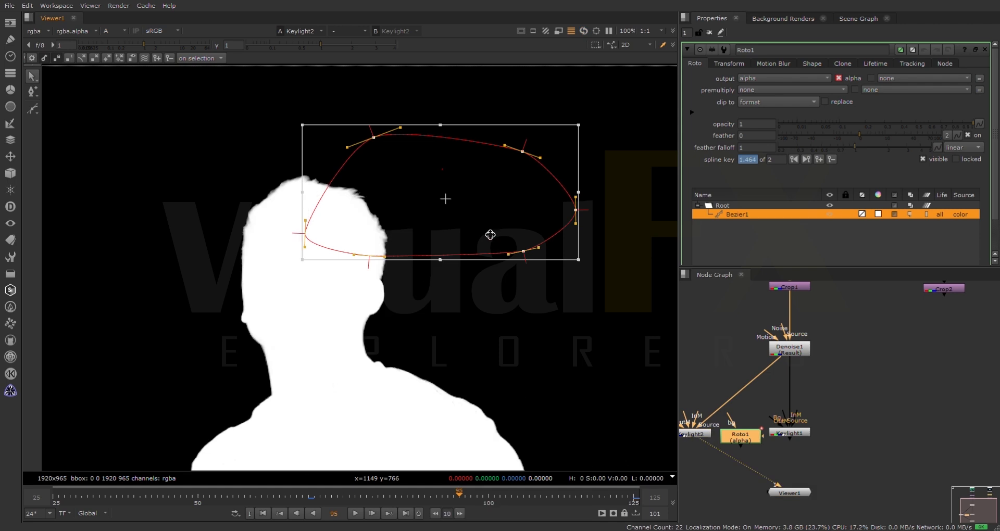
pyautogui.moveTo(486, 235); pyautogui.dragTo(361, 241)
pyautogui.click(553, 497)
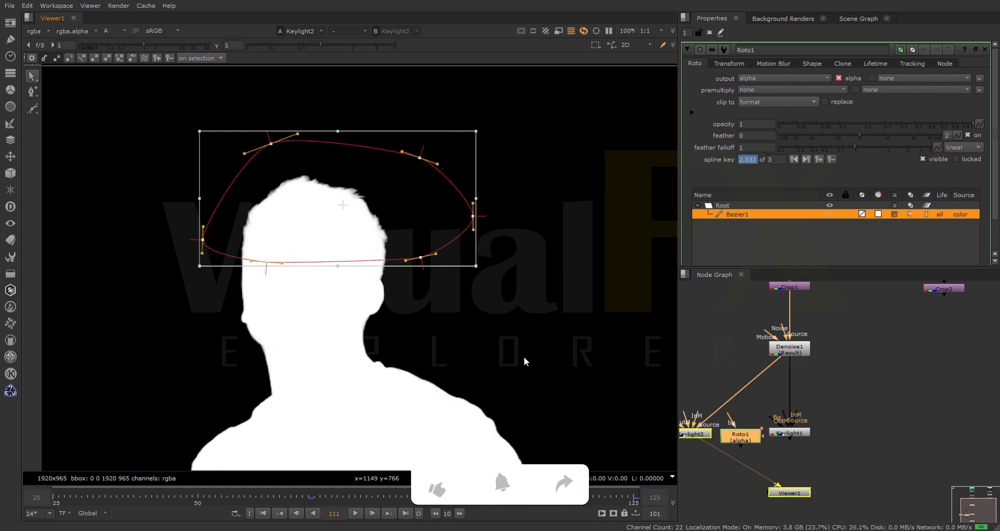
pyautogui.moveTo(424, 231); pyautogui.dragTo(372, 227)
# Step: Add further Bezier keyframes at frames 83 and 50, realigning the shape around the man's hair
pyautogui.click(391, 497)
pyautogui.scroll(-4, 439, 347)
pyautogui.scroll(3, 469, 451)
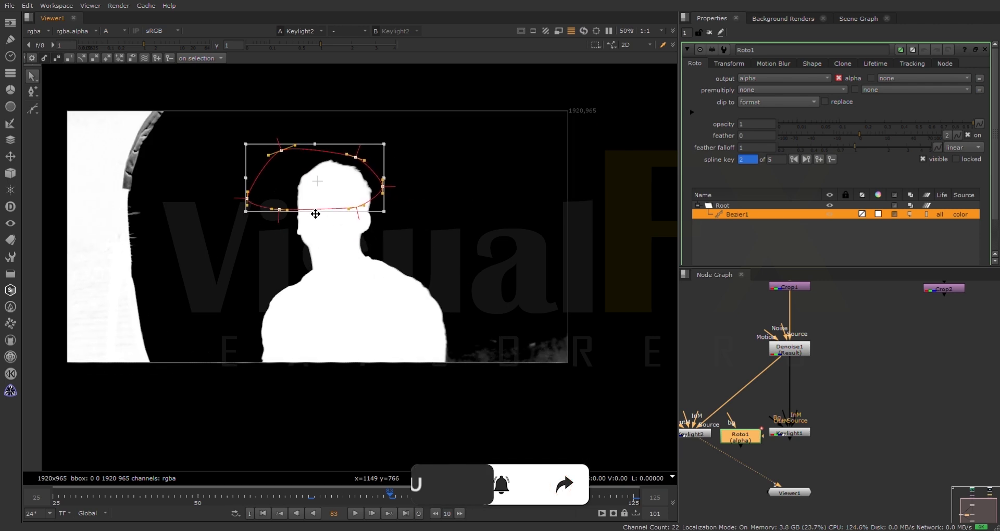
pyautogui.click(197, 497)
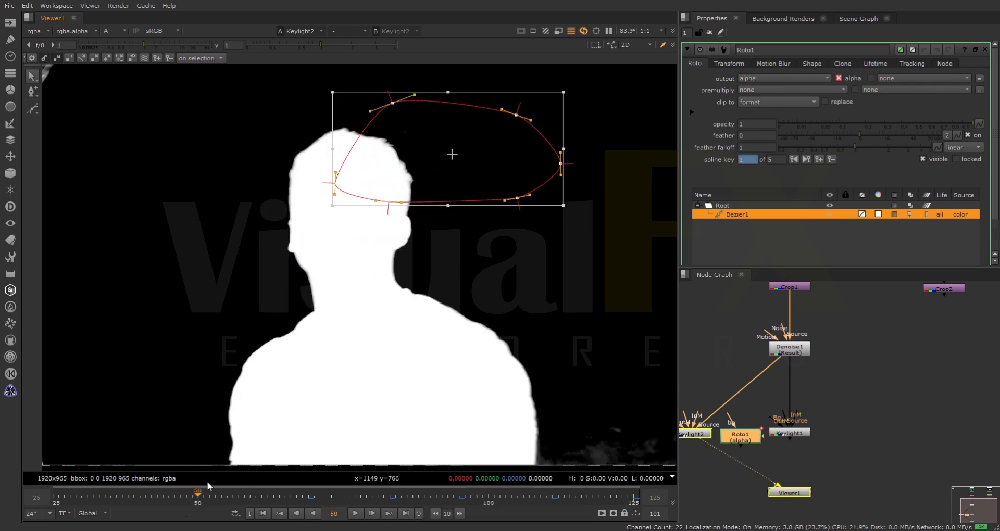
pyautogui.moveTo(469, 165); pyautogui.dragTo(510, 206)
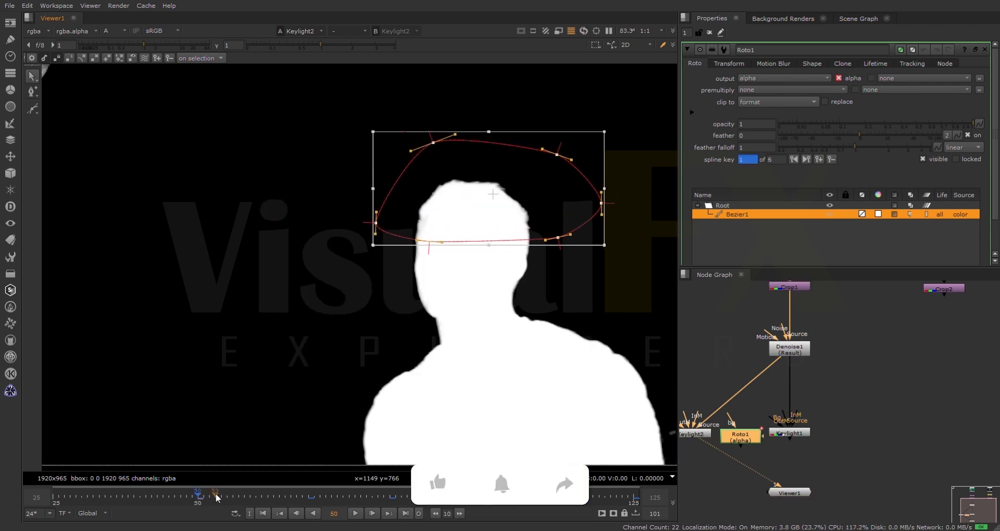
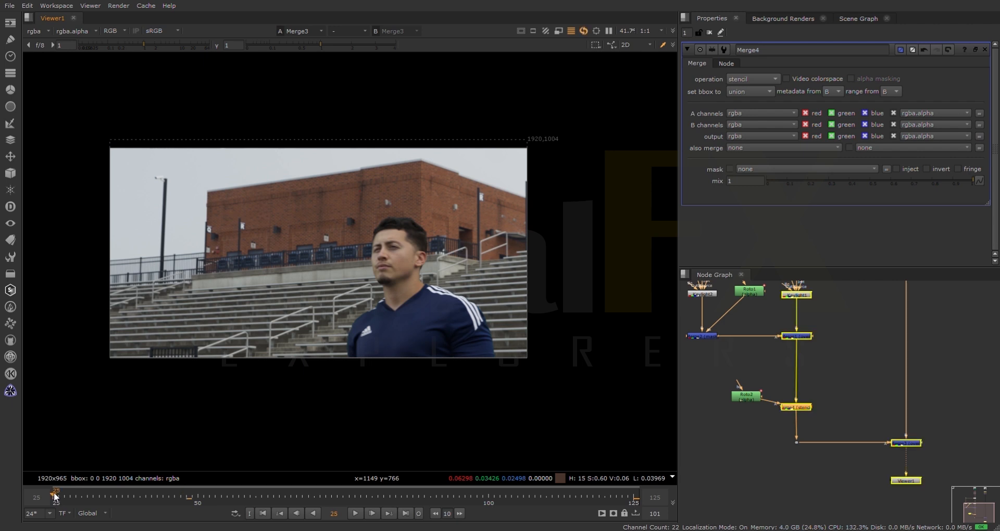
# Step: Review the stadium composite across several frames, and insert an EdgeBlur node above the Merge that stencils out Roto2
pyautogui.click(576, 495)
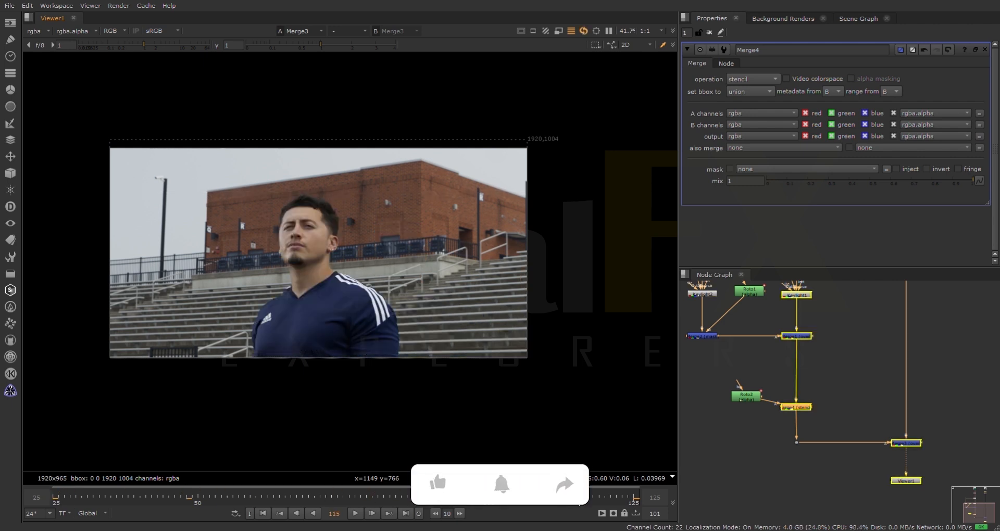
pyautogui.moveTo(576, 496); pyautogui.dragTo(632, 495)
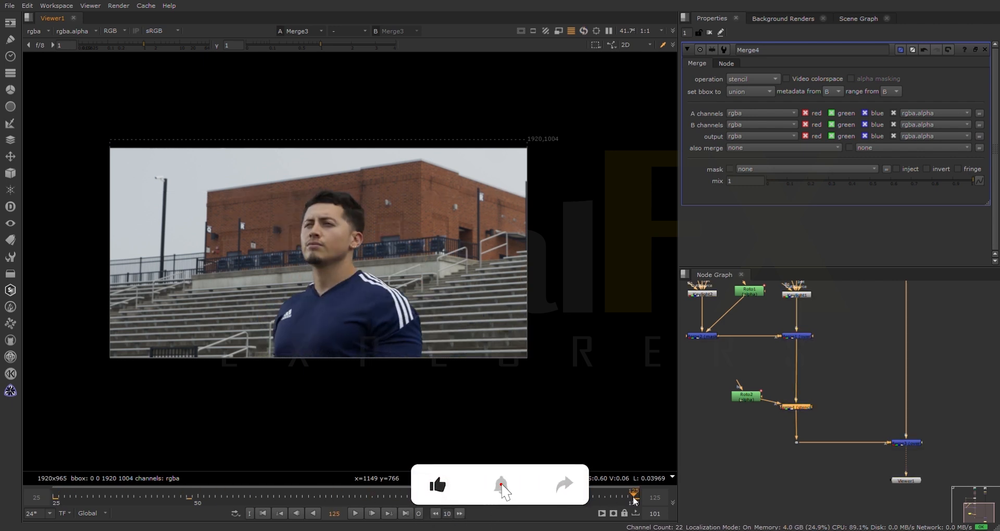
pyautogui.click(371, 496)
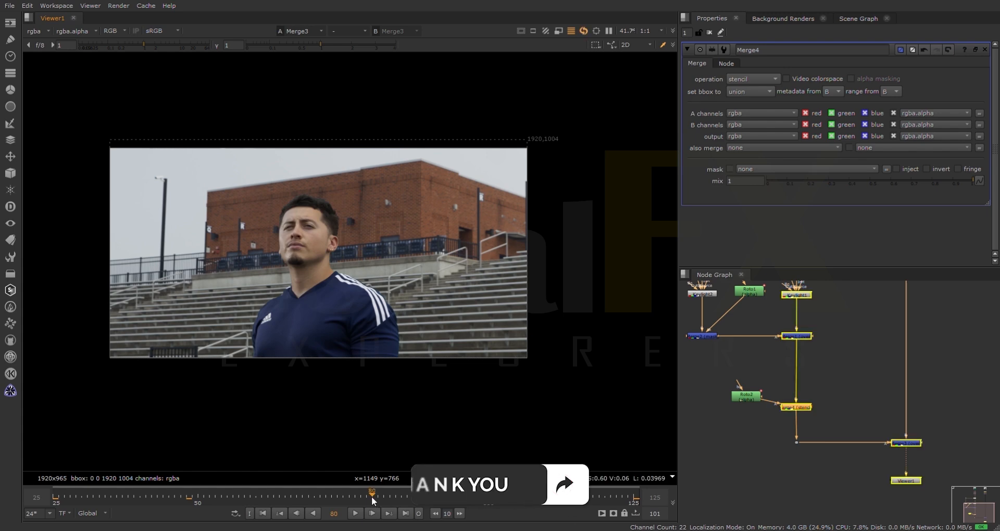
pyautogui.click(271, 499)
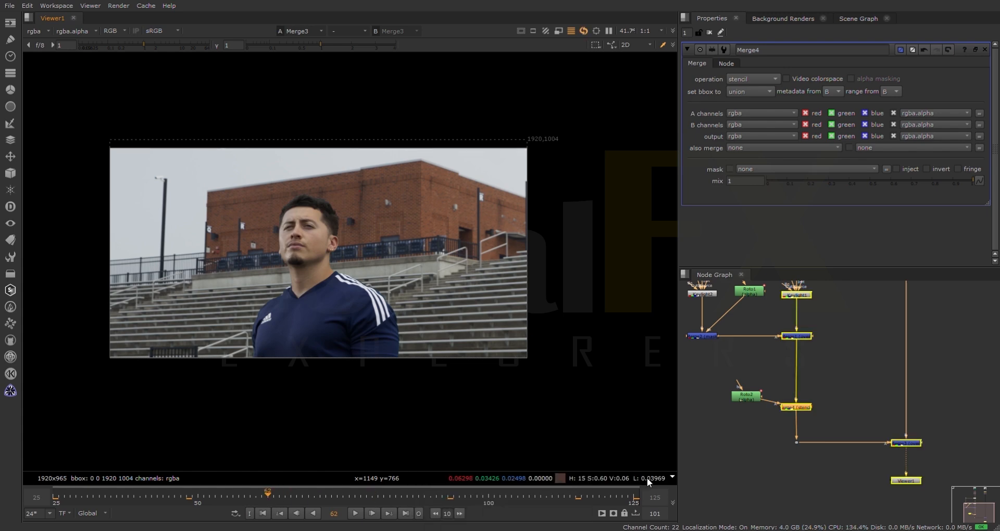
pyautogui.click(750, 399)
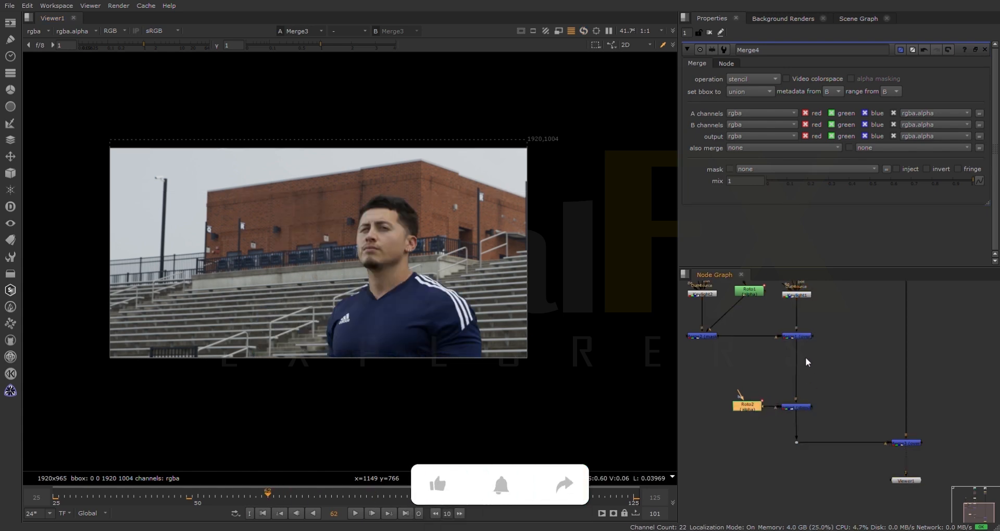
pyautogui.scroll(6, 369, 234)
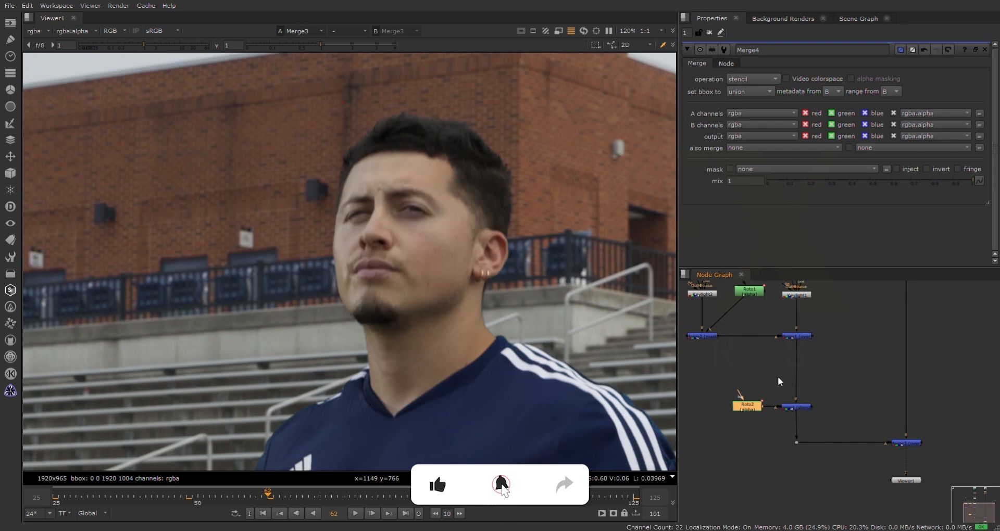
pyautogui.click(774, 381)
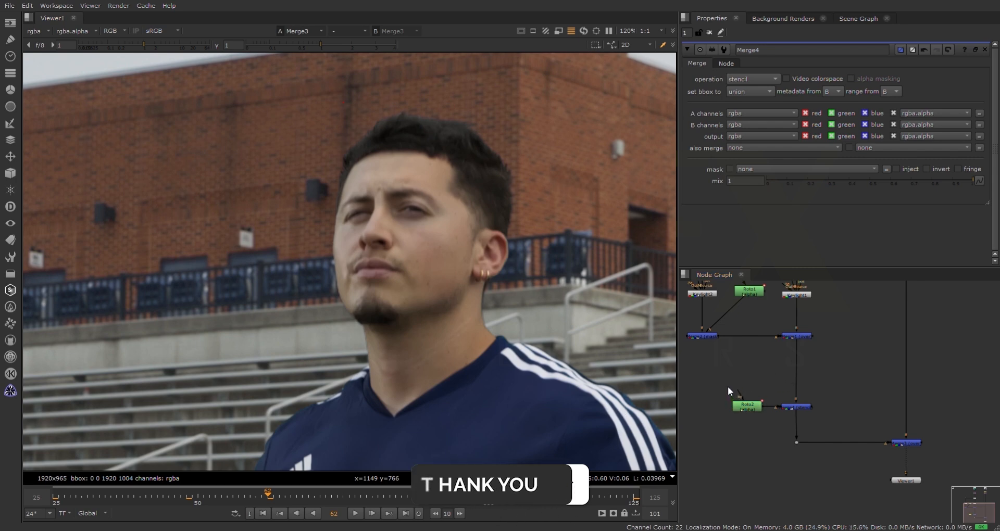
pyautogui.press('e')
pyautogui.moveTo(769, 377); pyautogui.dragTo(790, 367)
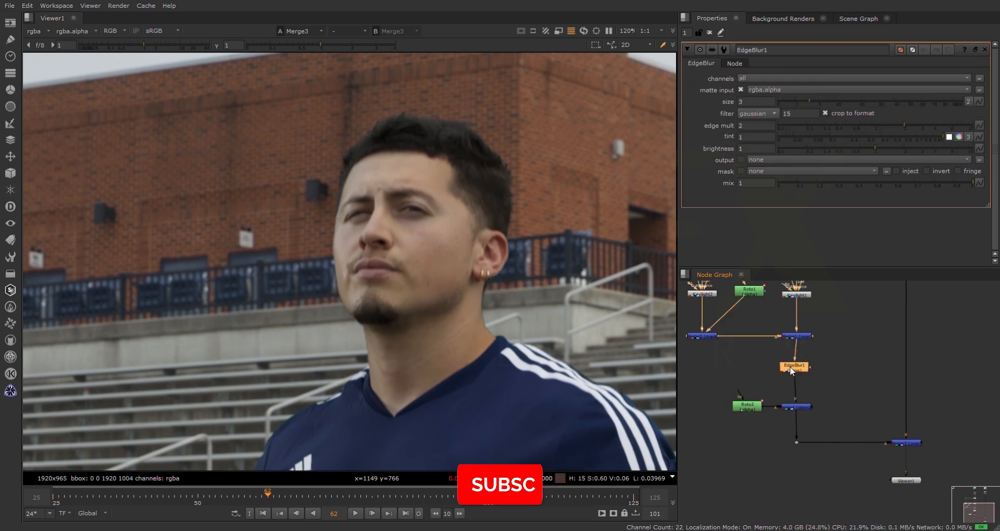
# Step: Connect the ContactSheet node's first input to Crop3 and route another input toward the nodes higher in the graph
pyautogui.scroll(6, 643, 412)
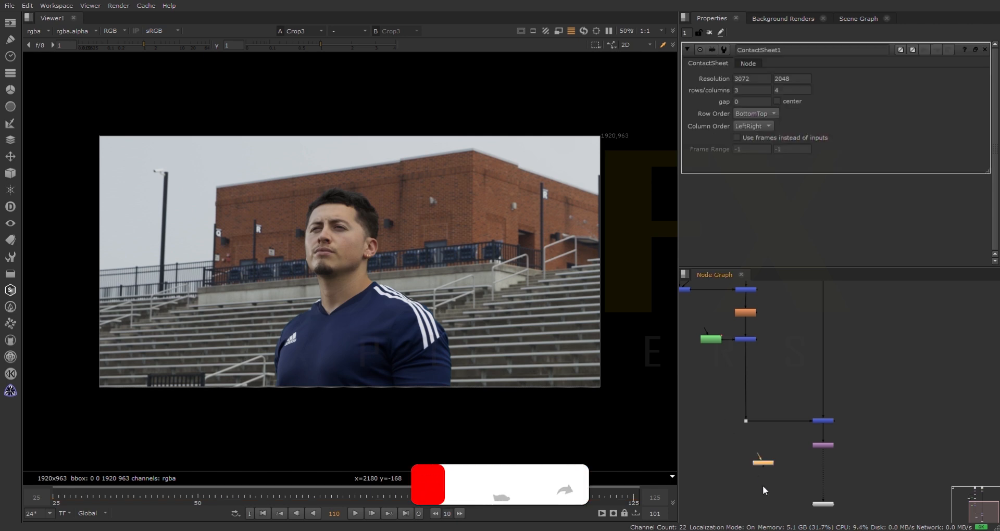
pyautogui.scroll(3, 759, 461)
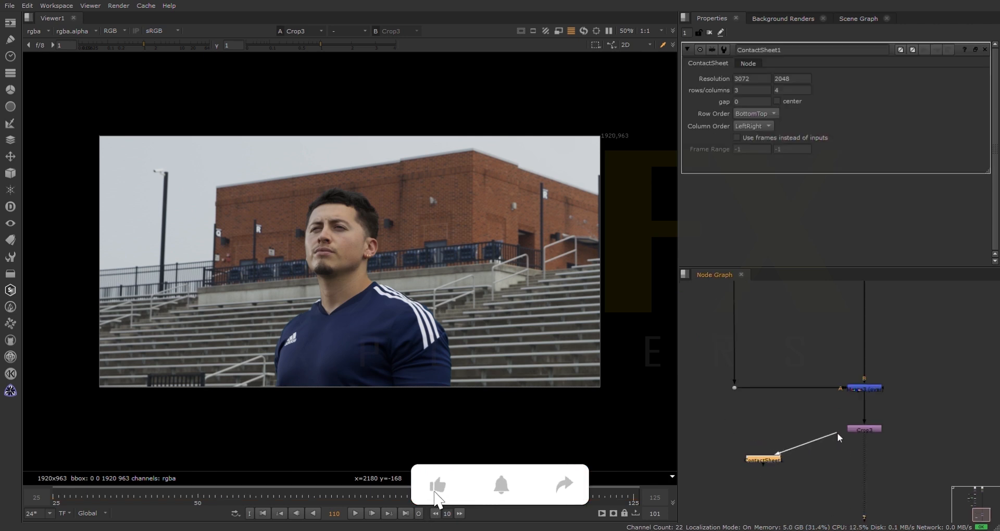
pyautogui.moveTo(748, 460); pyautogui.dragTo(712, 220)
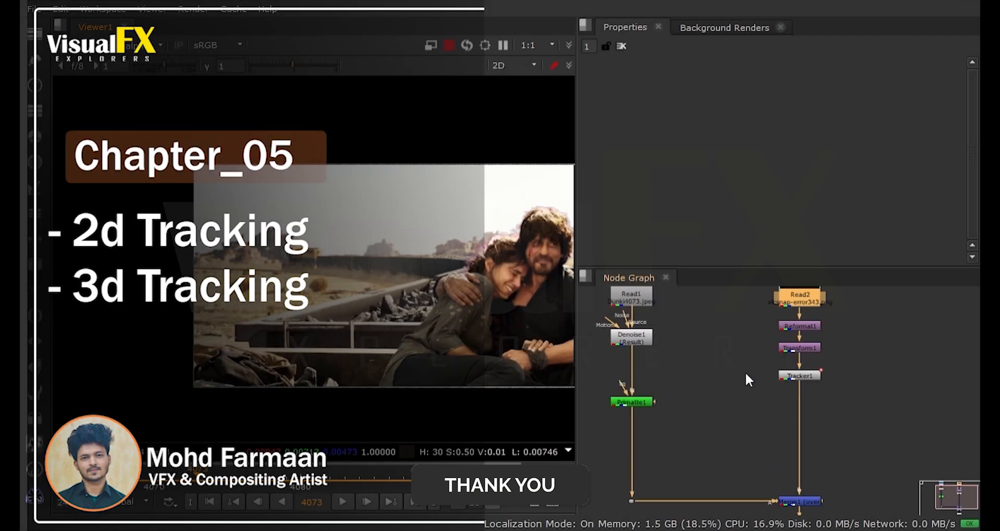
# Step: Create a second Tracker node fed by the blue-screen plate Read1, view it, and go to first frame 4066
pyautogui.click(721, 408)
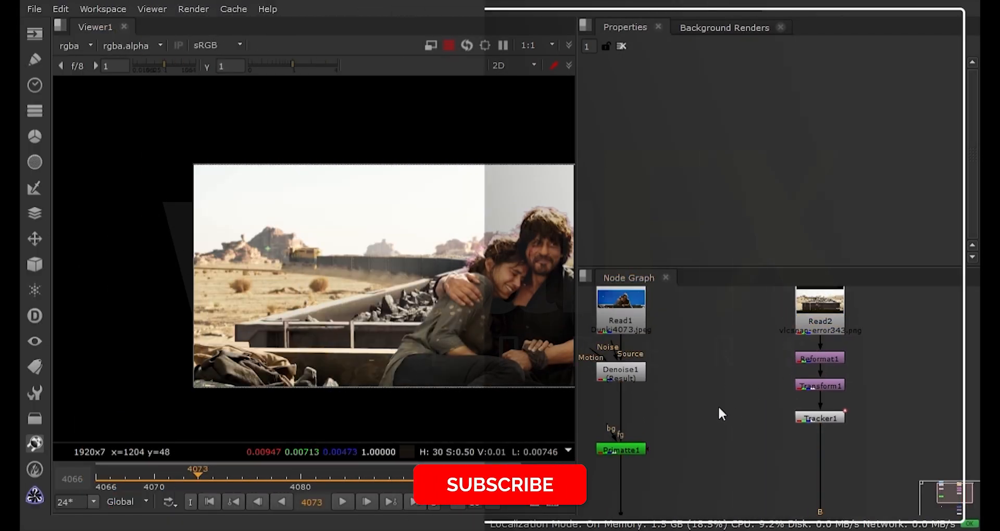
pyautogui.press('Tab')
pyautogui.press('Return')
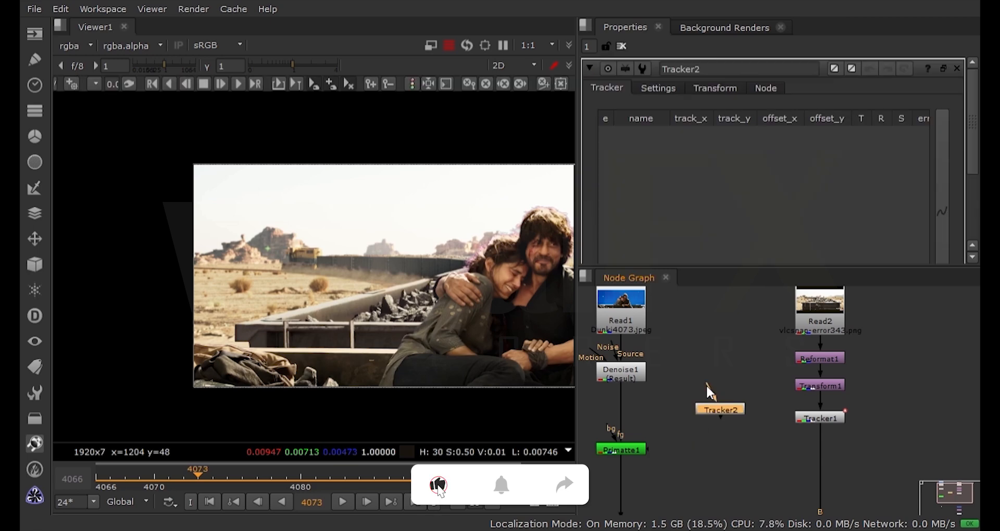
pyautogui.moveTo(708, 387); pyautogui.dragTo(637, 304)
pyautogui.press('1')
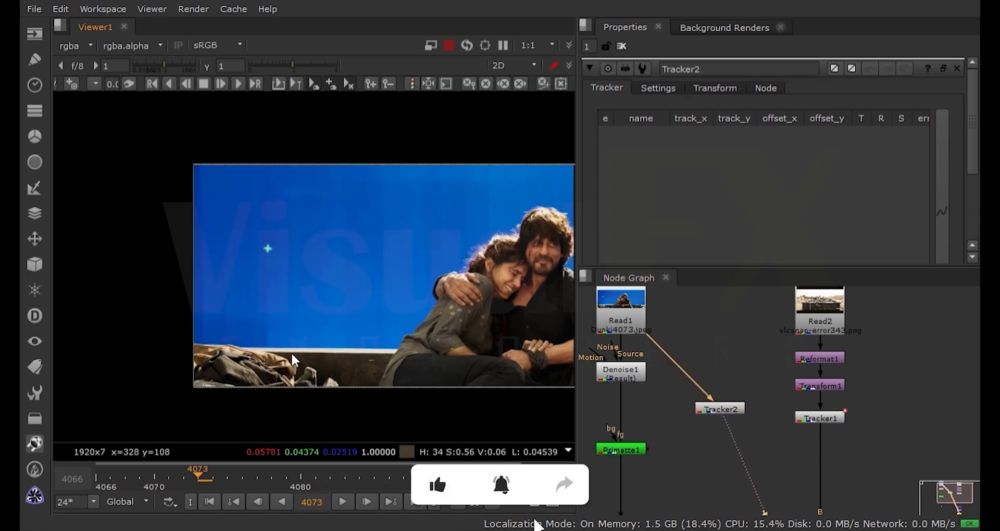
pyautogui.scroll(5, 208, 374)
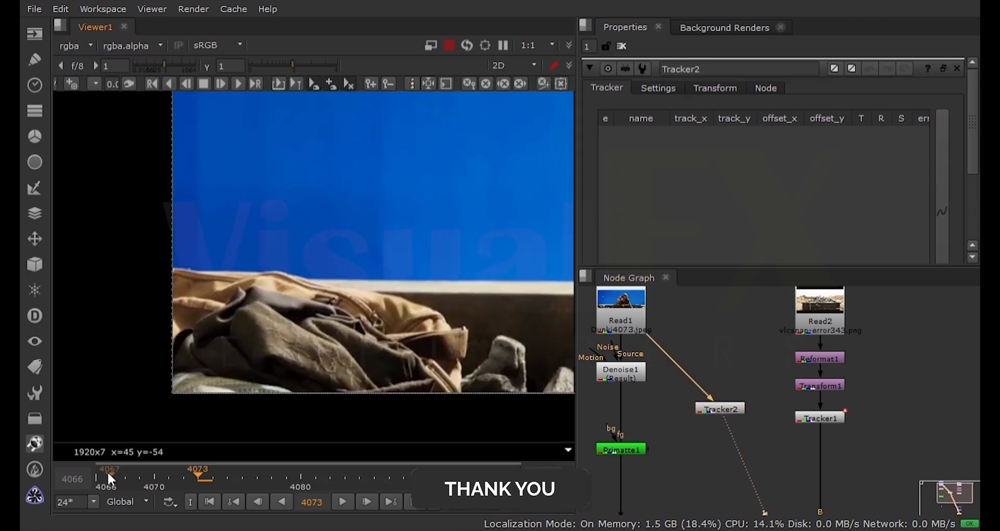
pyautogui.moveTo(109, 477); pyautogui.dragTo(102, 495)
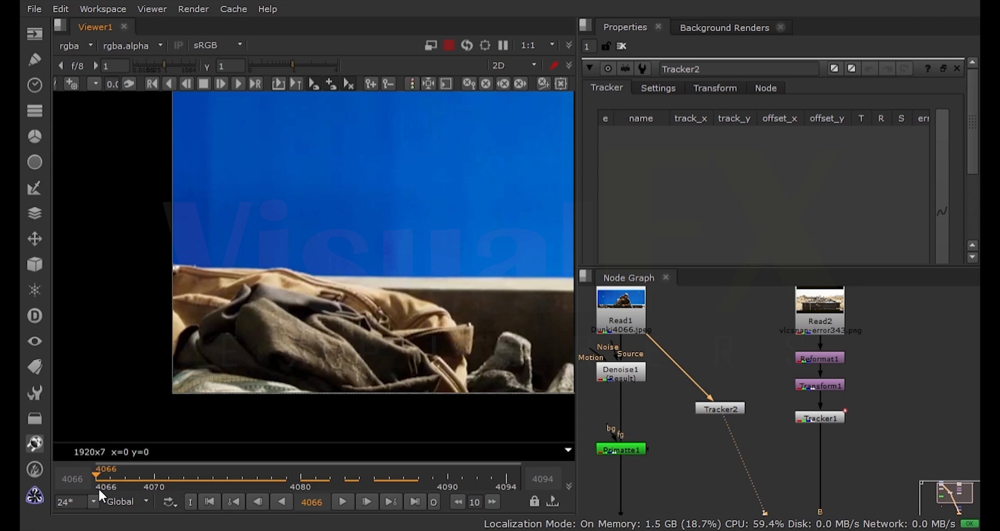
# Step: Add a track to Tracker2 at frame 4066 and shrink its pattern box tightly around the zip end on the tan bag
pyautogui.click(705, 408)
pyautogui.scroll(-3, 760, 196)
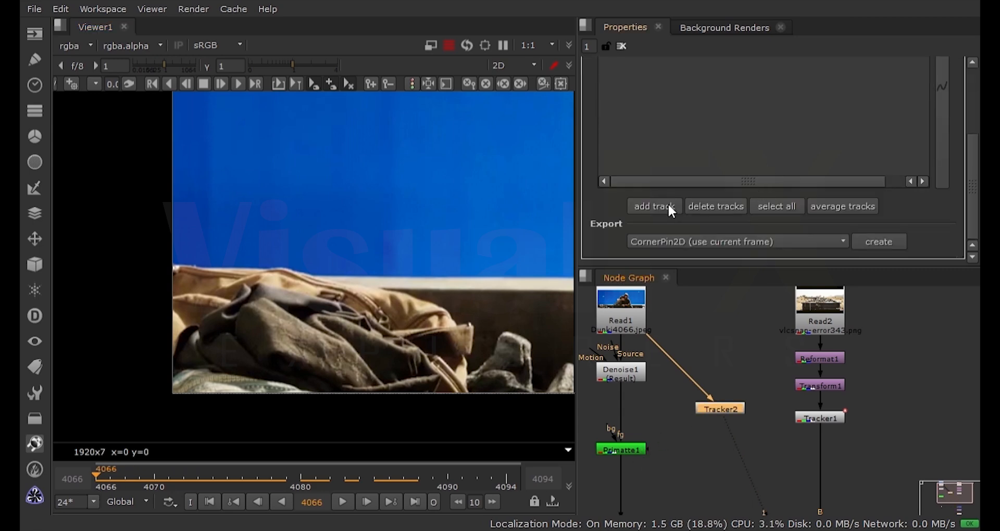
pyautogui.click(654, 206)
pyautogui.scroll(1, 292, 260)
pyautogui.moveTo(330, 243); pyautogui.dragTo(439, 351)
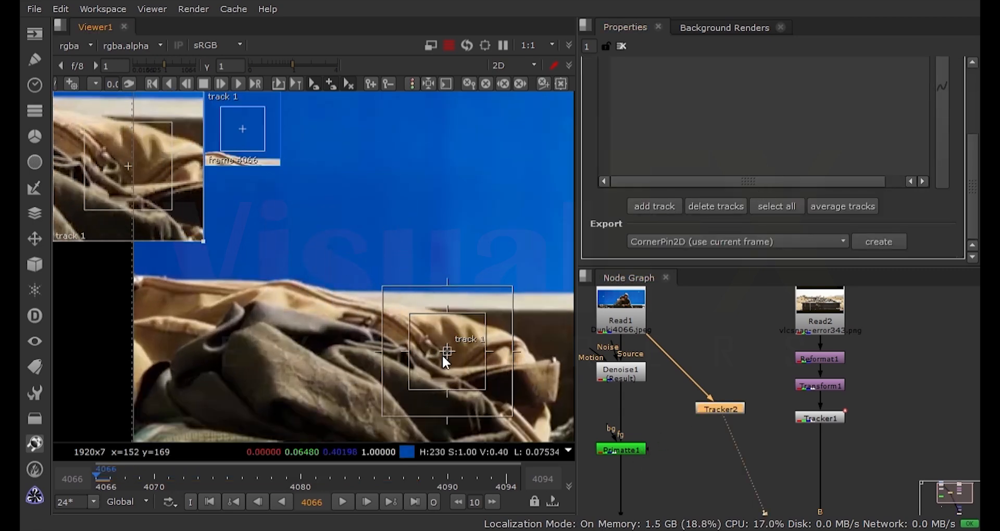
pyautogui.scroll(5, 437, 351)
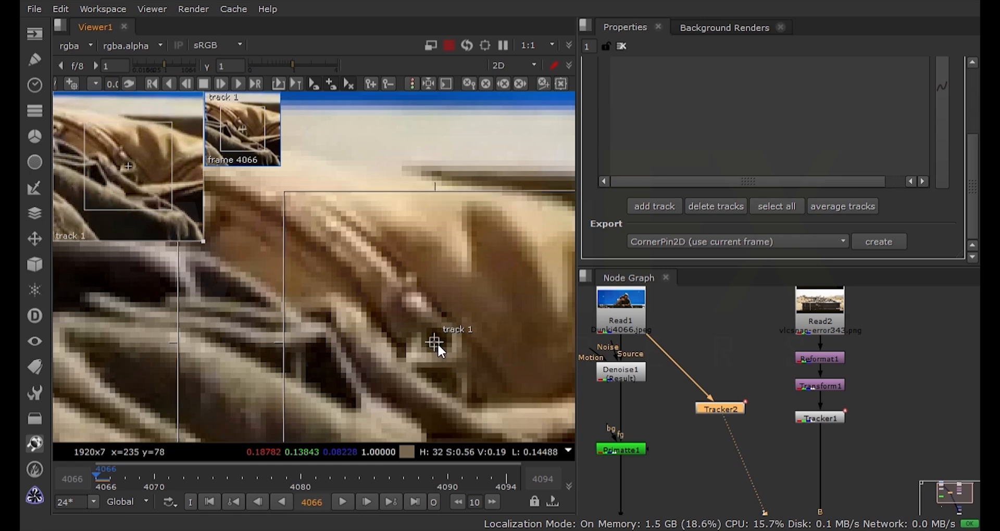
pyautogui.scroll(-3, 438, 343)
pyautogui.moveTo(460, 318); pyautogui.dragTo(446, 329)
pyautogui.moveTo(492, 286); pyautogui.dragTo(503, 277)
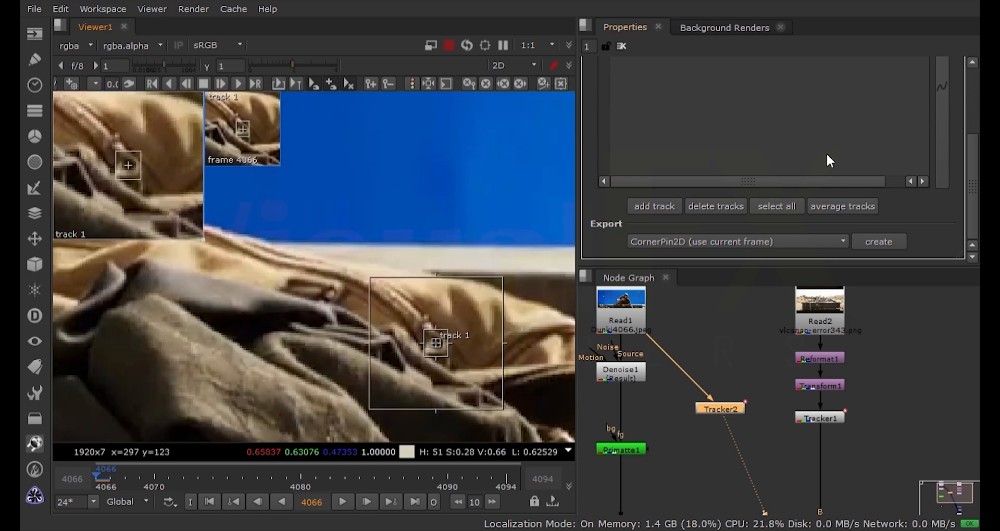
# Step: Enable translate, rotate and scale for track 1, track it forward through the shot, and return to frame 4066
pyautogui.scroll(5, 932, 243)
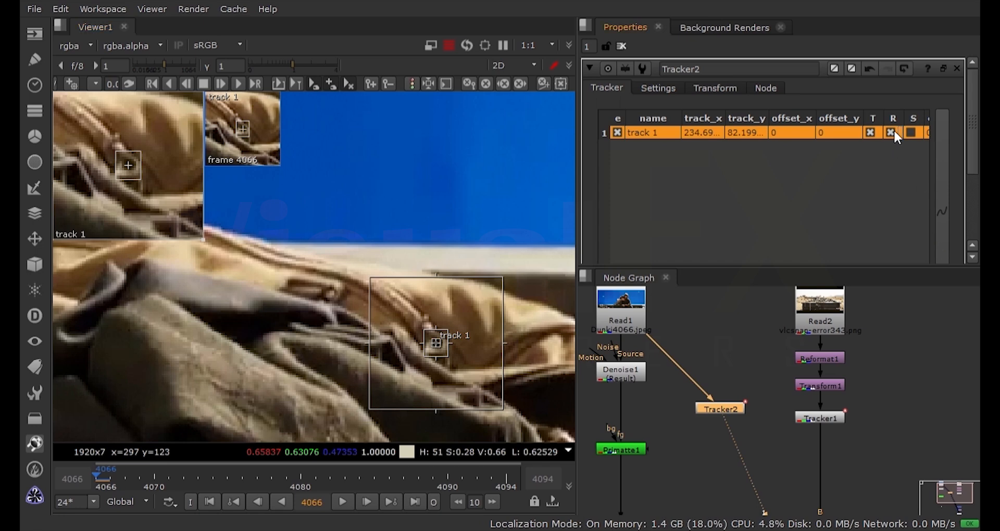
pyautogui.click(237, 84)
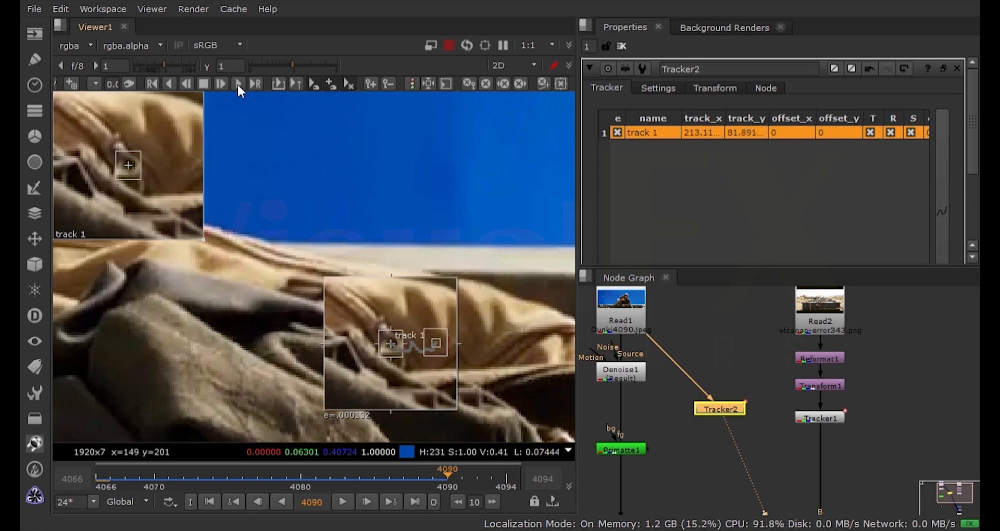
pyautogui.moveTo(198, 479); pyautogui.dragTo(94, 479)
# Step: Add a second track and fit its boxes closely around the end of the dark slot in the white wall ledge above the rocks
pyautogui.scroll(-6, 193, 311)
pyautogui.moveTo(462, 326); pyautogui.dragTo(175, 324, button='middle')
pyautogui.scroll(2, 346, 326)
pyautogui.scroll(2, 289, 336)
pyautogui.scroll(1, 305, 314)
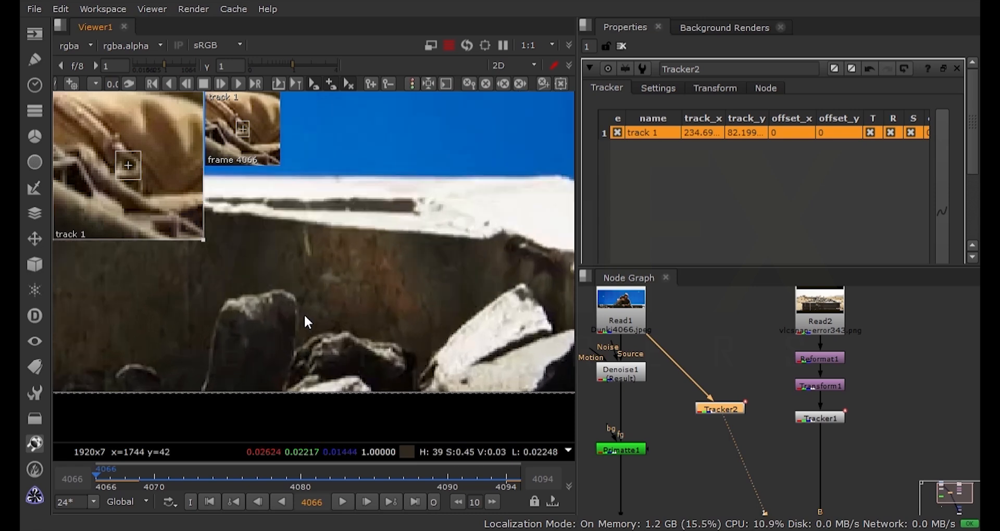
pyautogui.scroll(1, 290, 328)
pyautogui.moveTo(290, 328); pyautogui.dragTo(285, 332, button='middle')
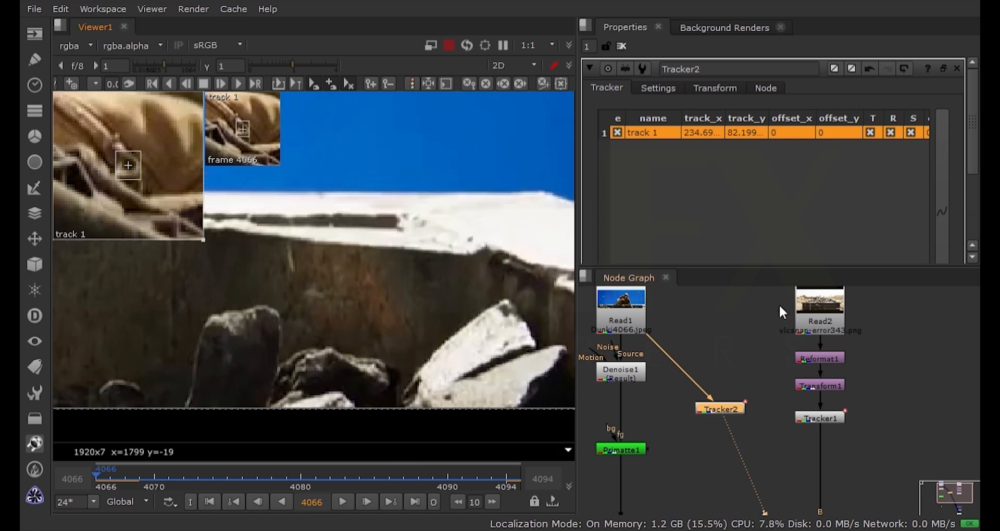
pyautogui.scroll(-3, 730, 226)
pyautogui.click(662, 211)
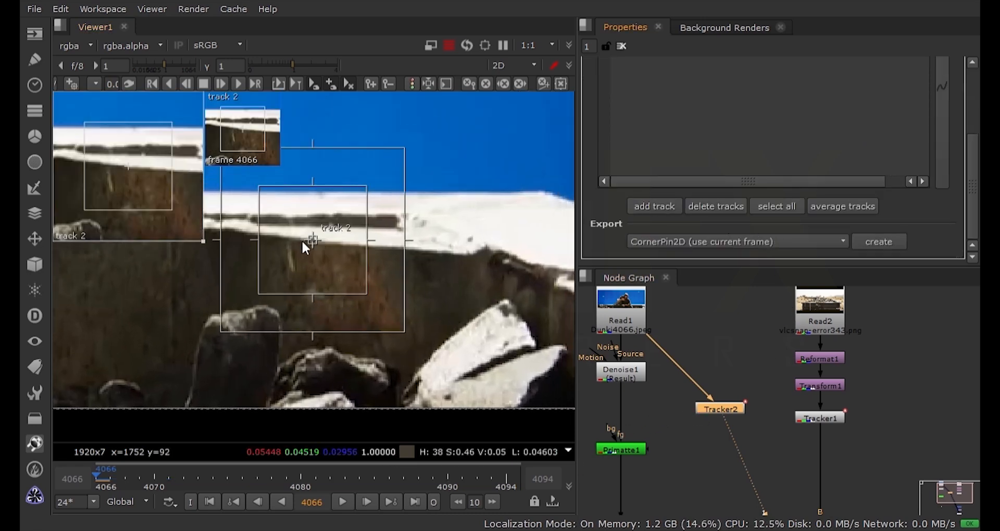
pyautogui.moveTo(309, 239); pyautogui.dragTo(390, 217)
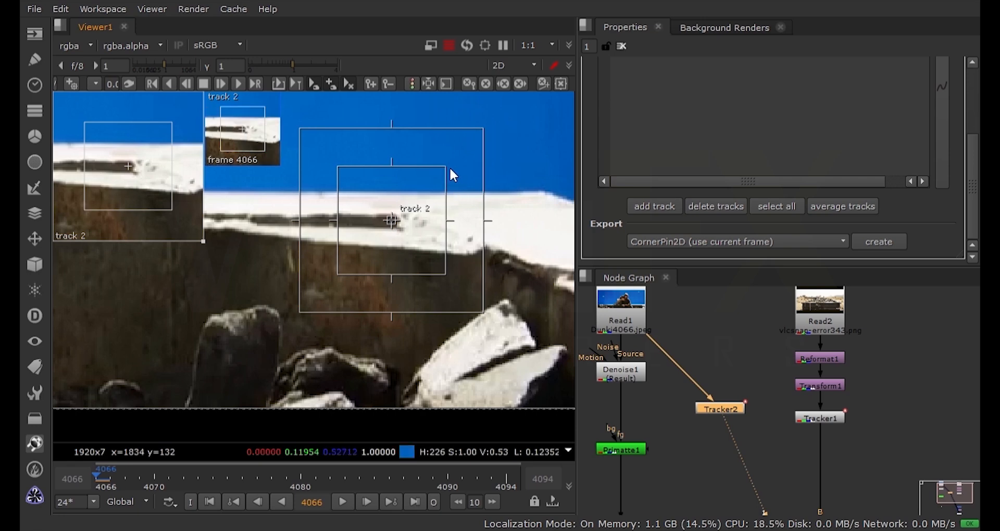
pyautogui.moveTo(449, 169); pyautogui.dragTo(392, 222)
# Step: Enable translate, rotate and scale for track 2, track it forward to frame 4094, and return to frame 4066
pyautogui.scroll(5, 794, 220)
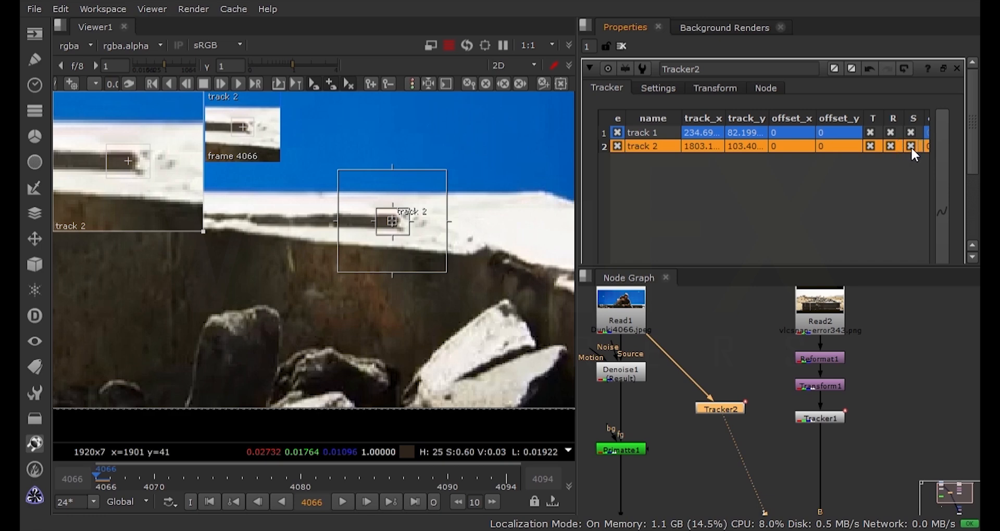
pyautogui.click(238, 84)
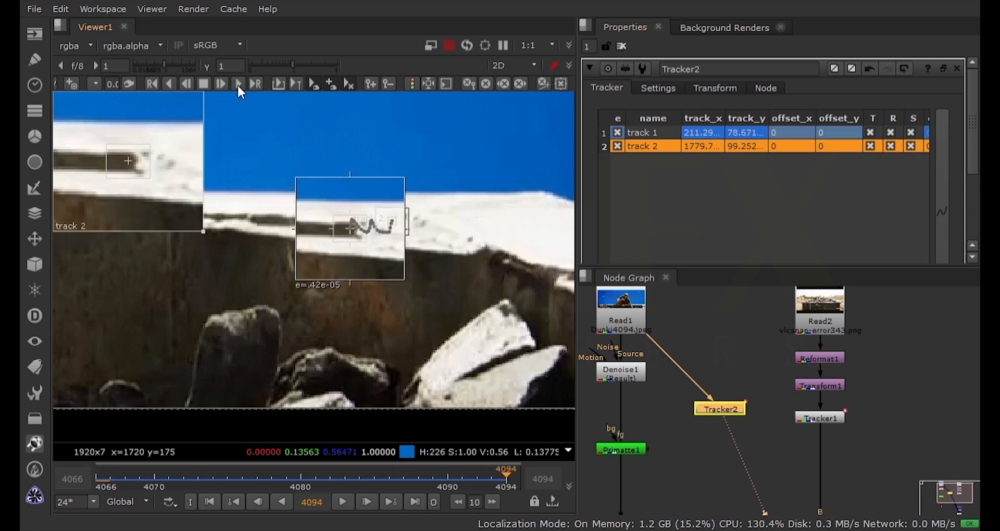
pyautogui.moveTo(115, 477); pyautogui.dragTo(108, 478)
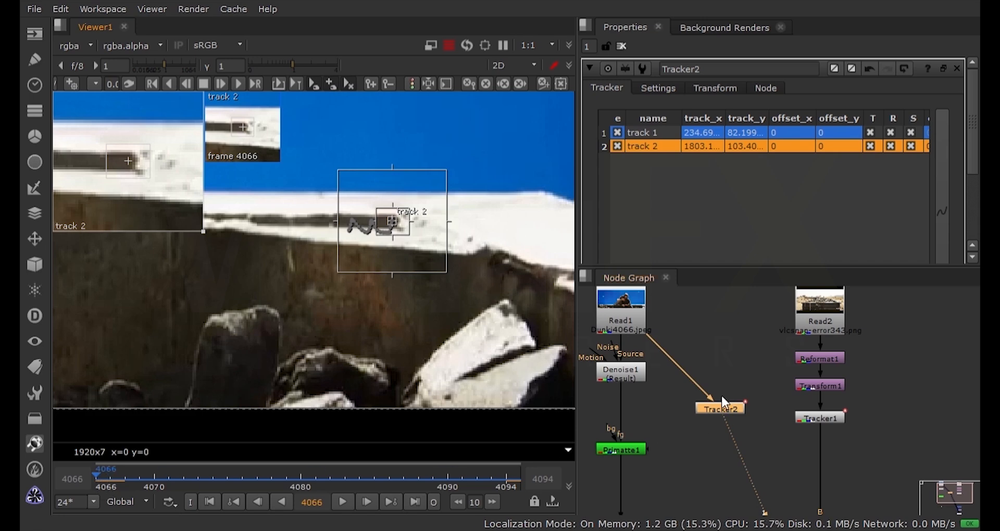
# Step: Select both tracks and set Tracker2's transform to match-move with reference frame 4066
pyautogui.keyDown('shift'); pyautogui.click(716, 135); pyautogui.keyUp('shift')
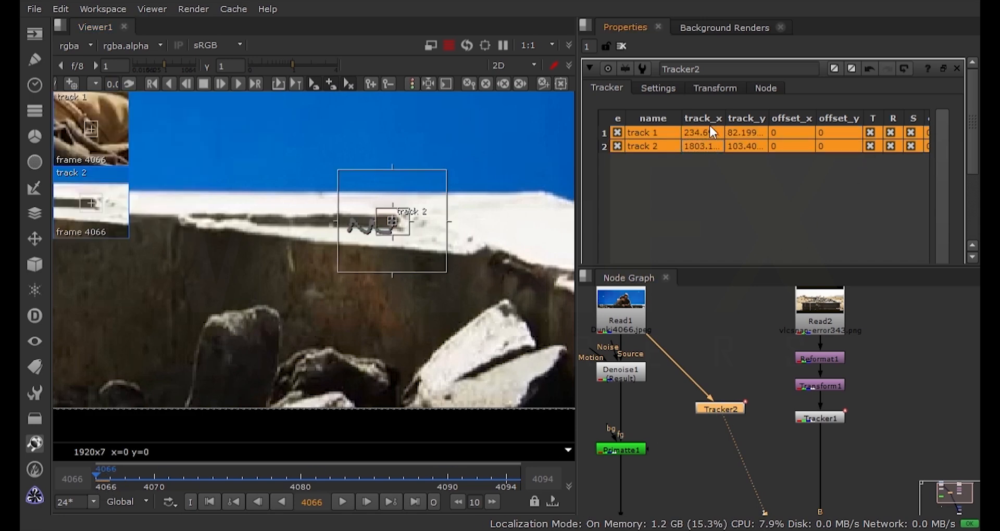
pyautogui.click(713, 88)
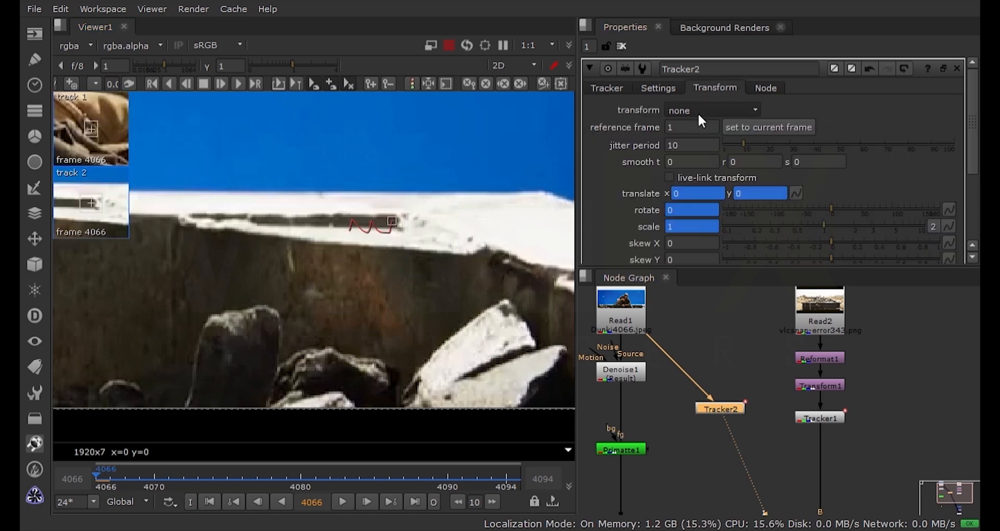
pyautogui.click(706, 155)
pyautogui.click(765, 128)
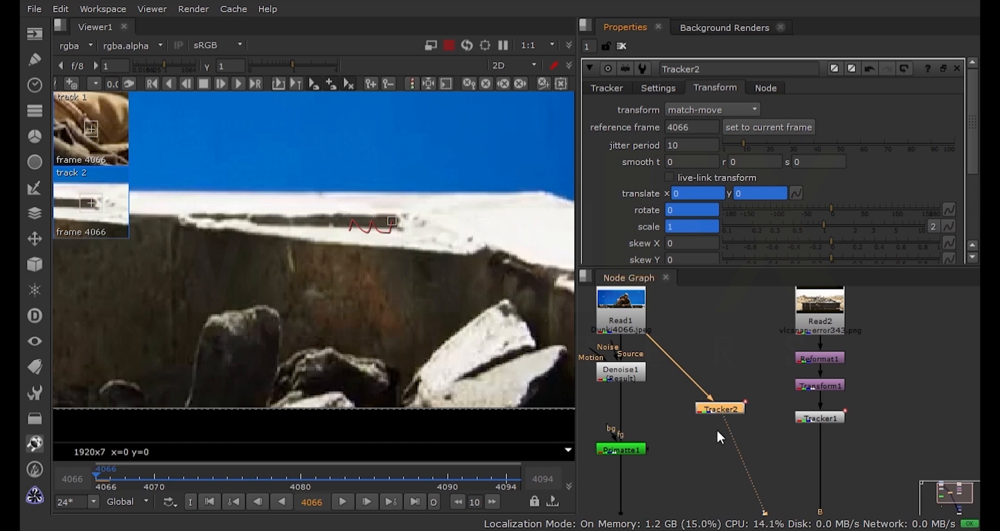
# Step: Delete Tracker1 from the background branch and insert Tracker2 in its place below Transform1
pyautogui.click(808, 419)
pyautogui.press('Delete')
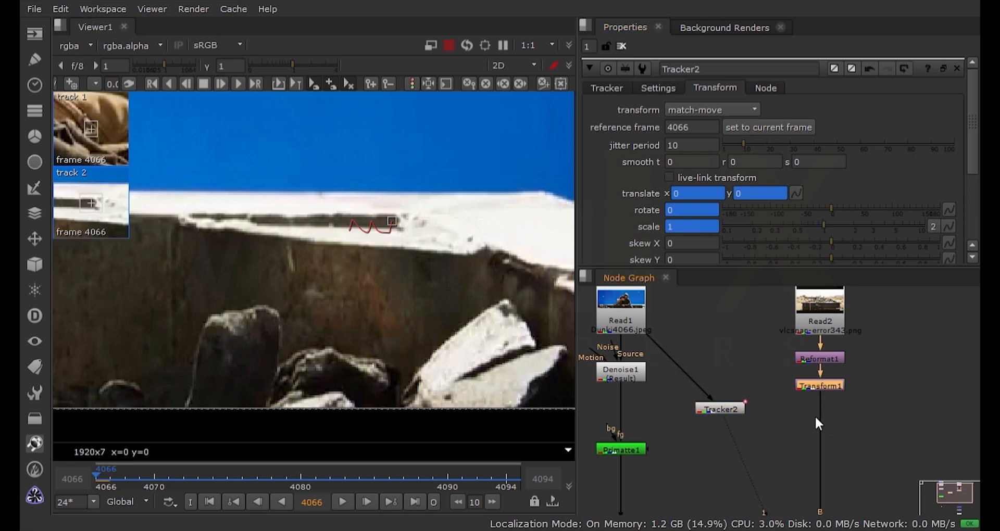
pyautogui.moveTo(721, 410); pyautogui.dragTo(730, 414)
pyautogui.moveTo(658, 357); pyautogui.dragTo(826, 418)
pyautogui.press('f')
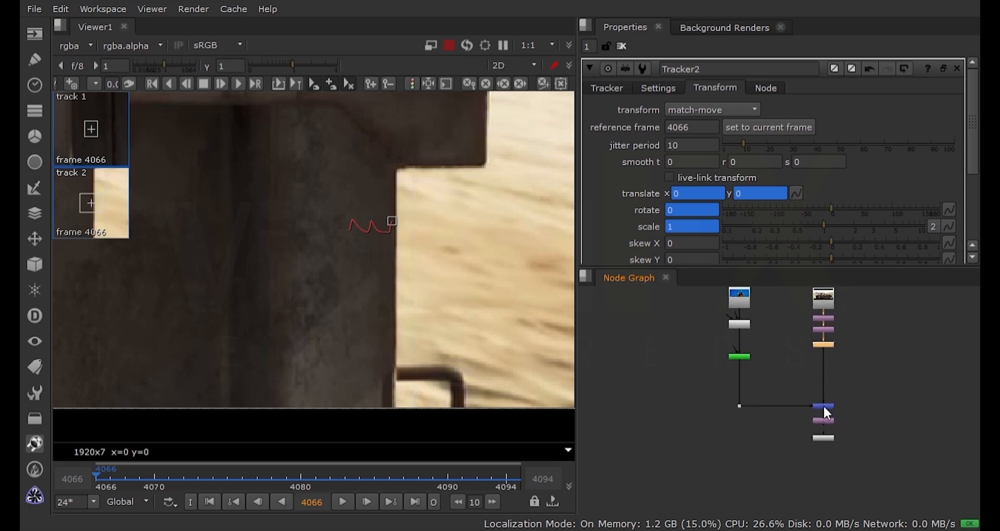
# Step: Play the composite from Crop1, close the open node properties, and inspect the match-moved background in a full-size viewer
pyautogui.moveTo(823, 405); pyautogui.dragTo(823, 404, button='middle')
pyautogui.click(822, 436)
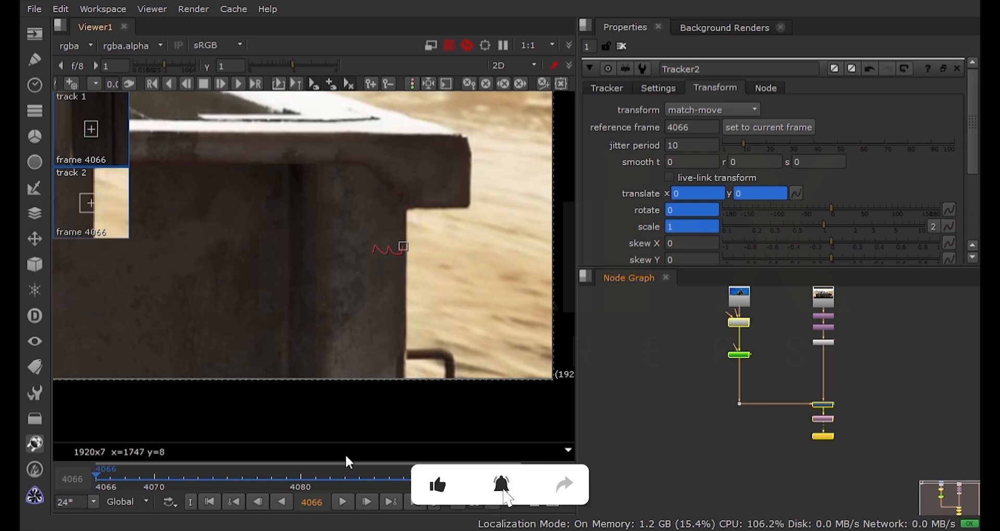
pyautogui.click(345, 501)
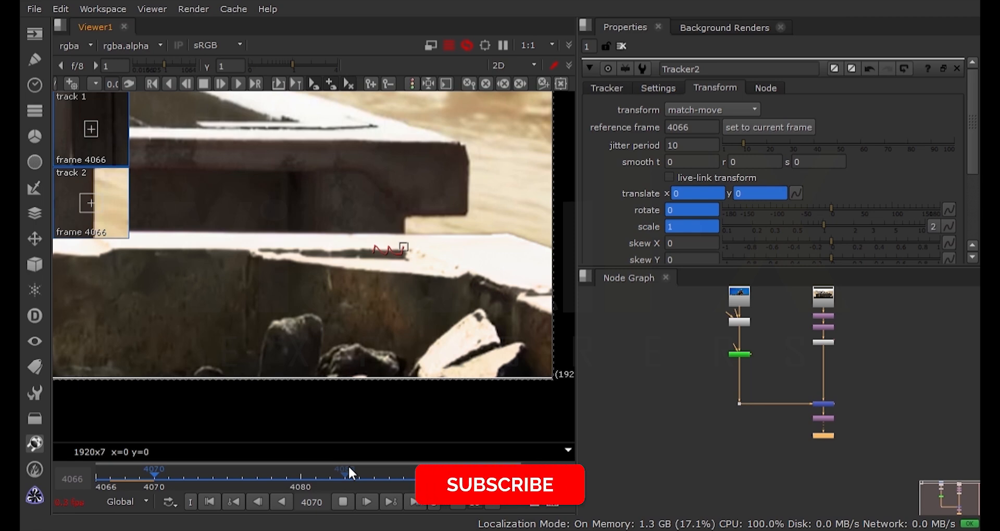
pyautogui.click(621, 46)
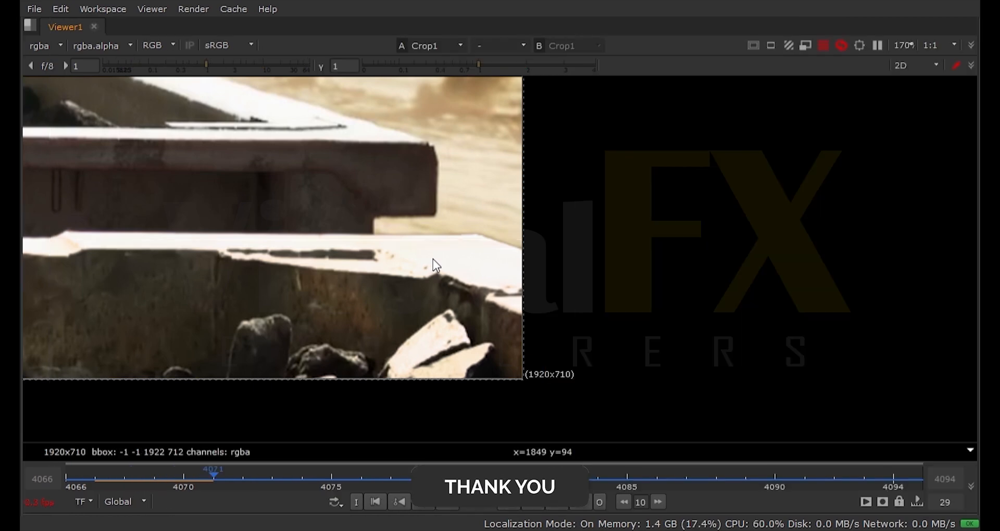
pyautogui.moveTo(469, 272); pyautogui.dragTo(614, 288, button='middle')
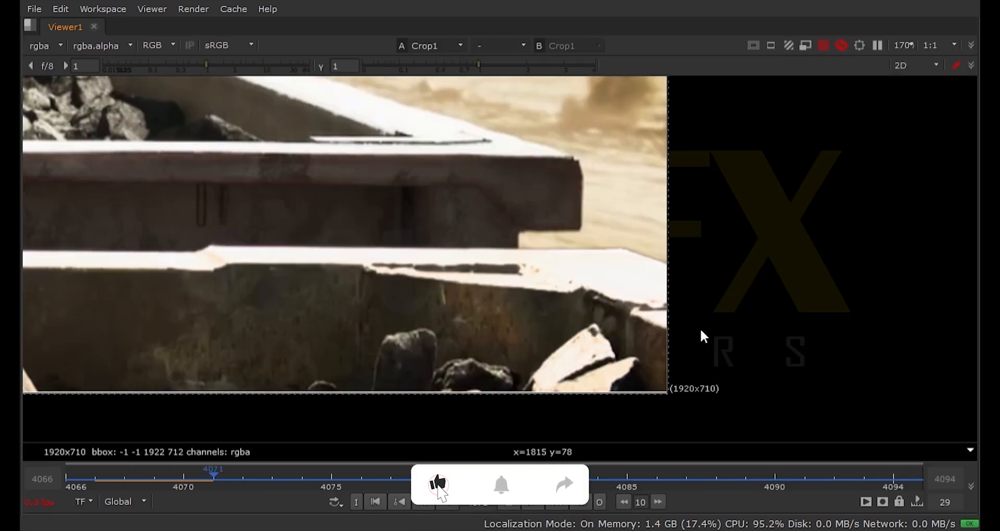
pyautogui.moveTo(701, 331); pyautogui.dragTo(712, 338, button='middle')
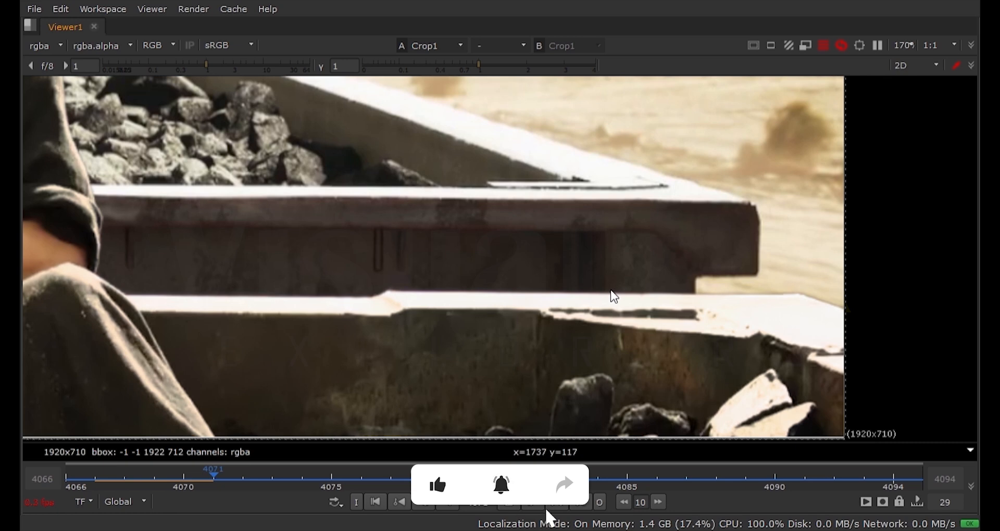
pyautogui.press('f')
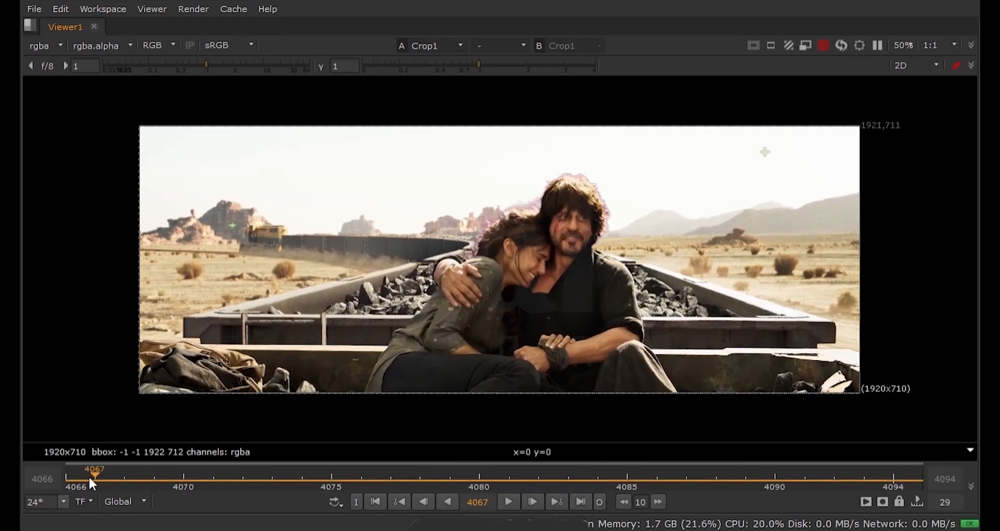
pyautogui.press('space')
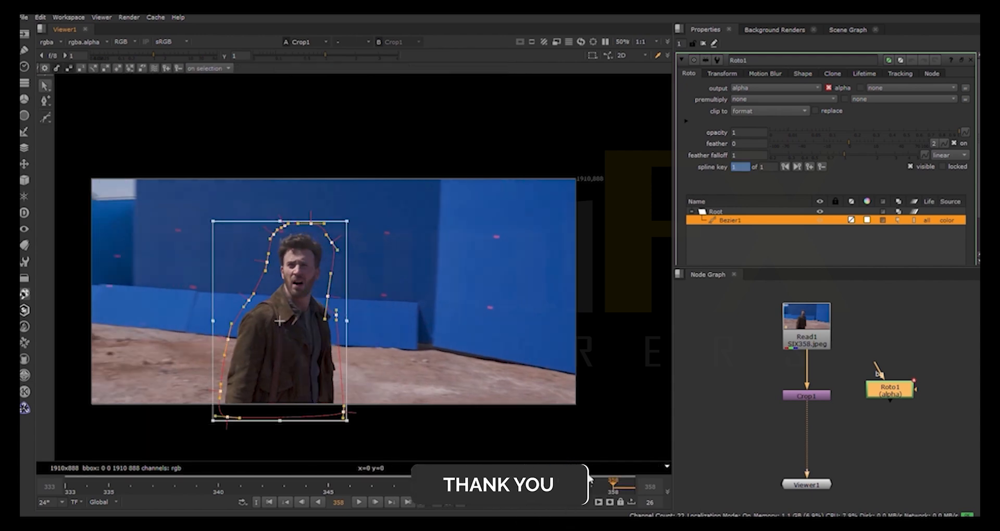
# Step: Widen the Bezier roto shape around the man at frame 358, and go to frame 336
pyautogui.moveTo(438, 217); pyautogui.dragTo(356, 223)
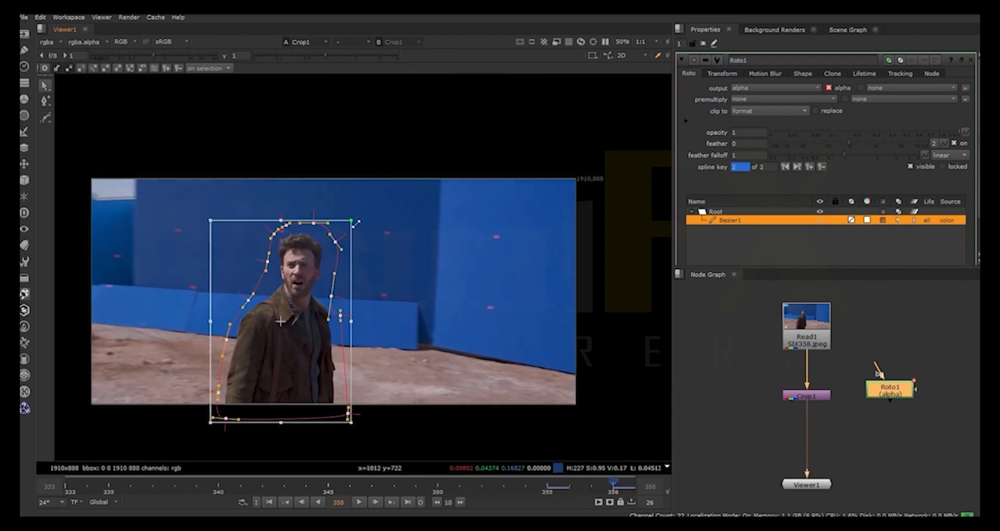
pyautogui.moveTo(219, 486); pyautogui.dragTo(131, 485)
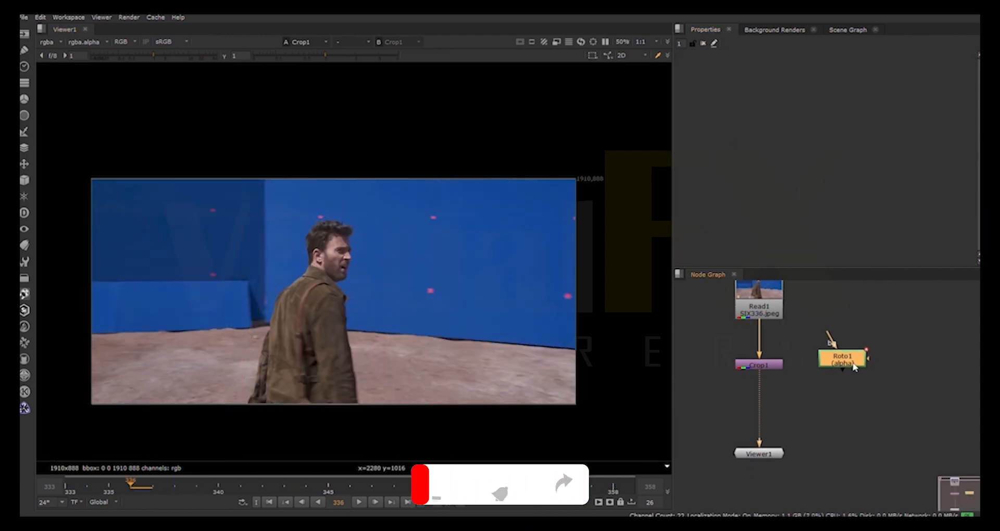
# Step: Insert Roto1 below Crop1 and add a CameraTracker node between Roto1 and the Viewer
pyautogui.moveTo(853, 366); pyautogui.dragTo(772, 401)
pyautogui.moveTo(777, 434); pyautogui.dragTo(783, 371, button='middle')
pyautogui.moveTo(771, 389); pyautogui.dragTo(773, 445)
pyautogui.click(735, 407)
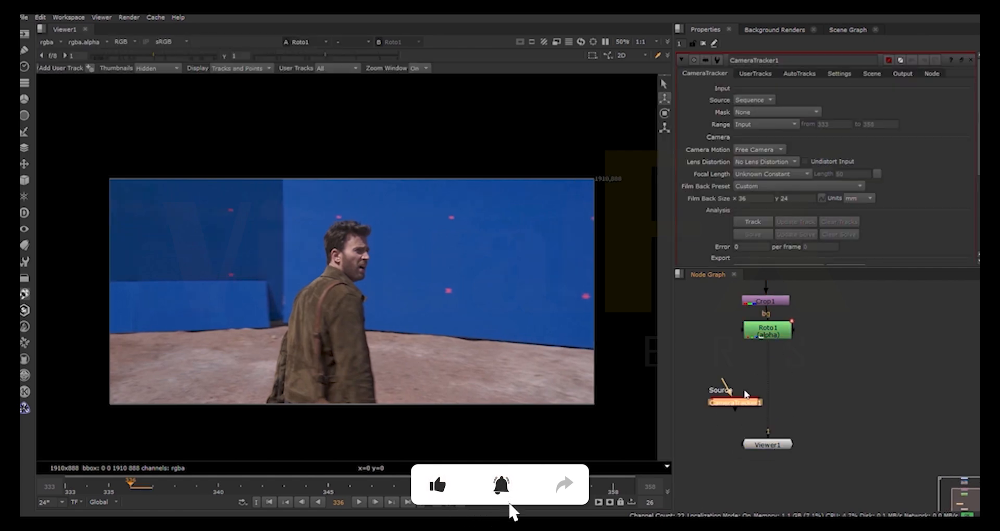
pyautogui.moveTo(736, 398); pyautogui.dragTo(768, 385)
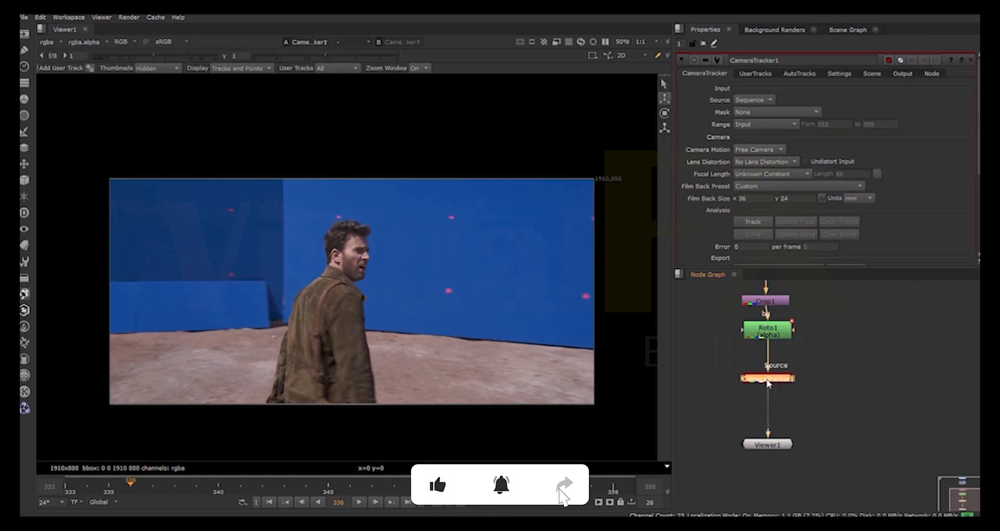
# Step: Set CameraTracker1 to 260 features, enable the feature preview, and use Source Alpha as the mask
pyautogui.click(758, 113)
pyautogui.click(760, 138)
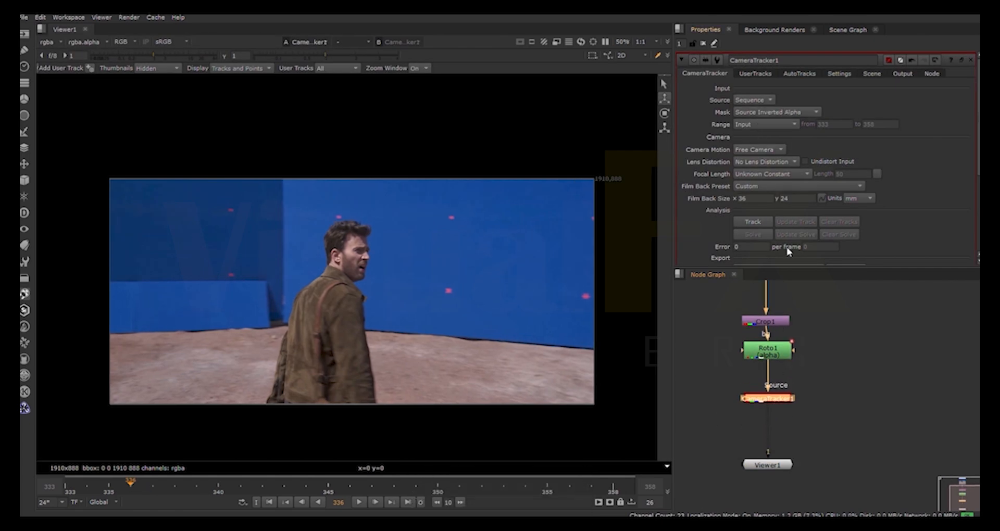
pyautogui.click(839, 73)
pyautogui.doubleClick(760, 100)
pyautogui.write('260')
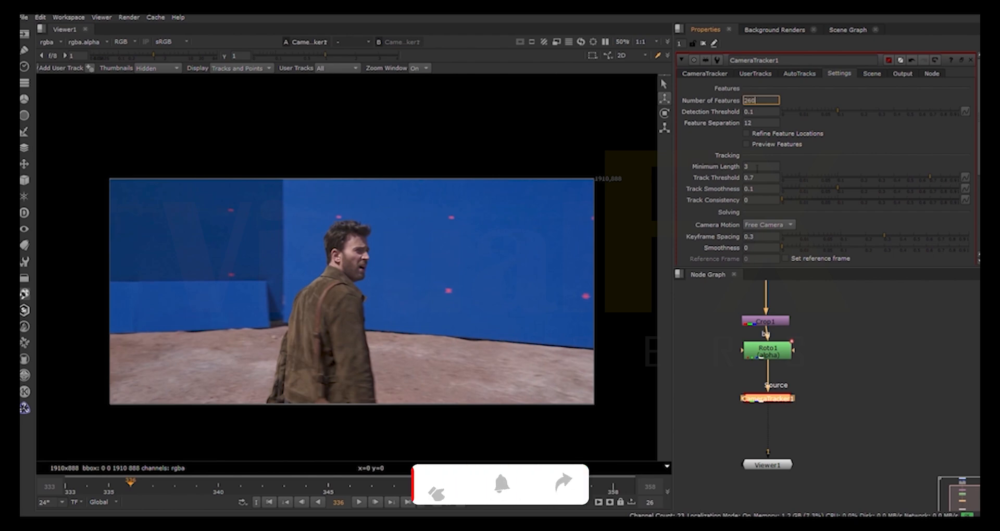
pyautogui.click(705, 74)
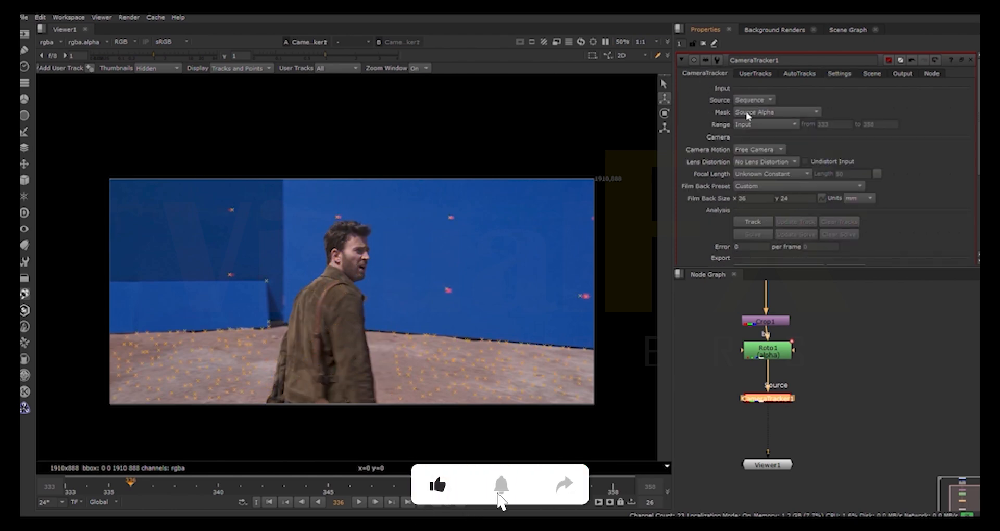
# Step: Play back the feature preview, and run the camera track on the blue-screen shot from frame 333
pyautogui.click(359, 502)
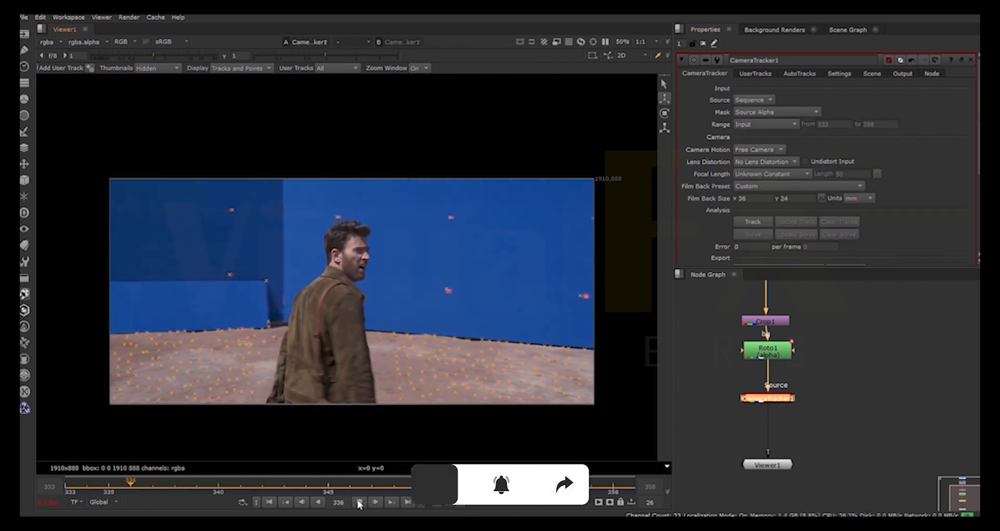
pyautogui.click(358, 502)
pyautogui.moveTo(131, 490); pyautogui.dragTo(66, 490)
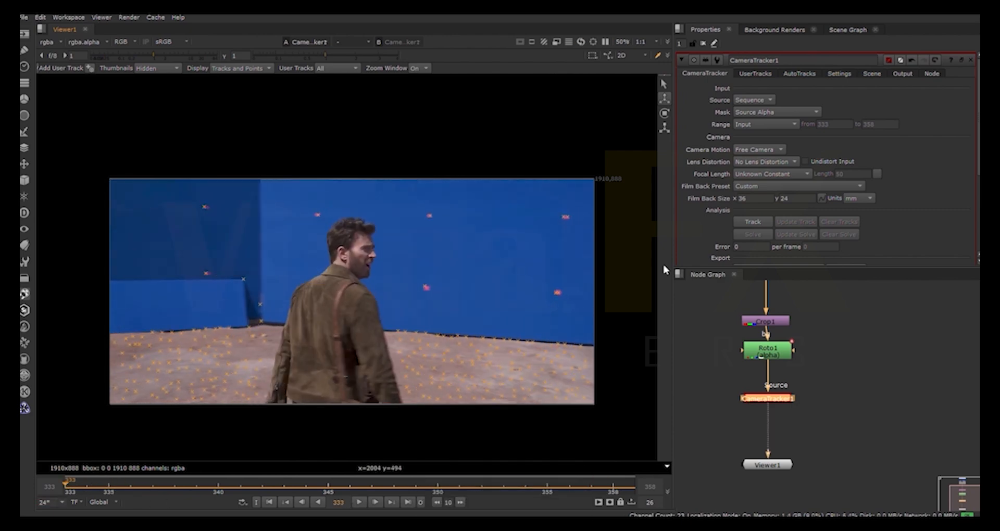
pyautogui.click(752, 222)
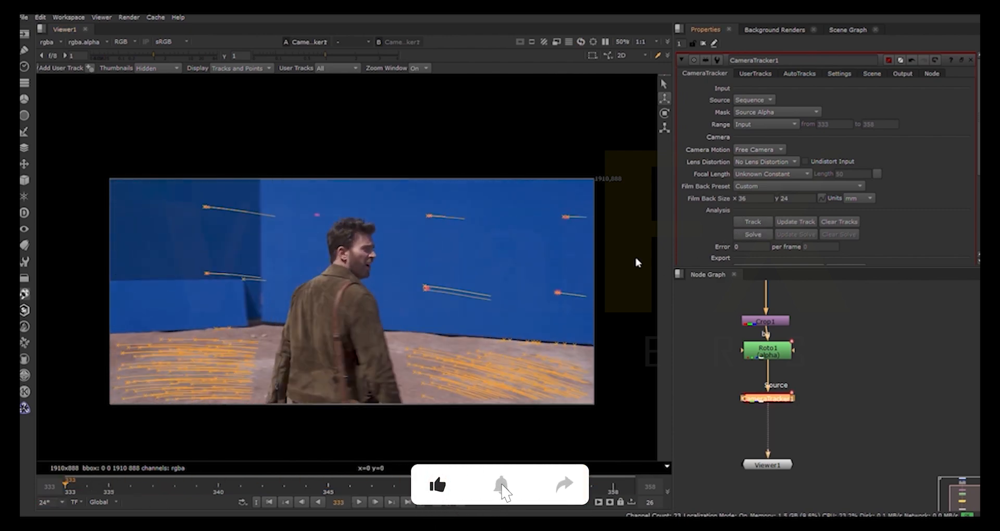
# Step: Solve the camera track, open its automatic track error settings, and play back the shot to check the tracks
pyautogui.click(753, 234)
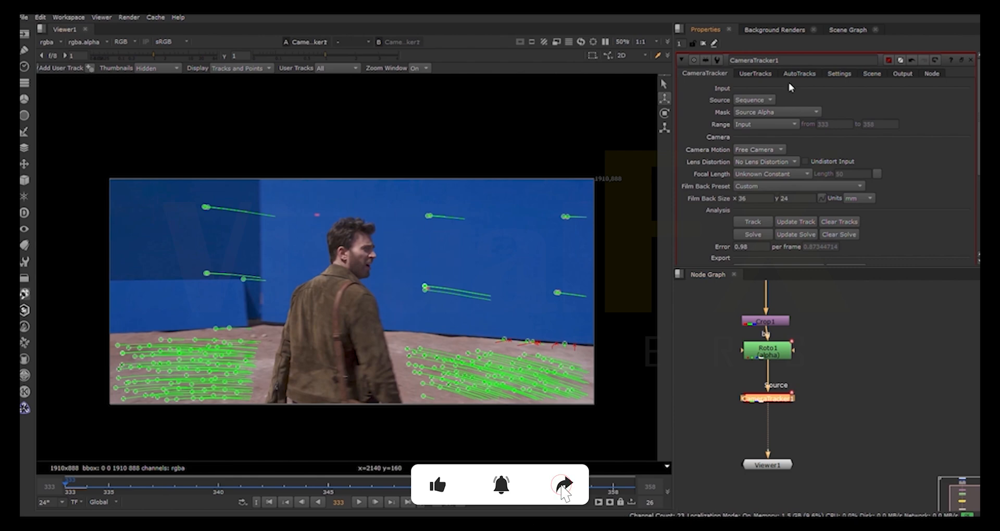
pyautogui.click(798, 73)
pyautogui.scroll(-3, 718, 201)
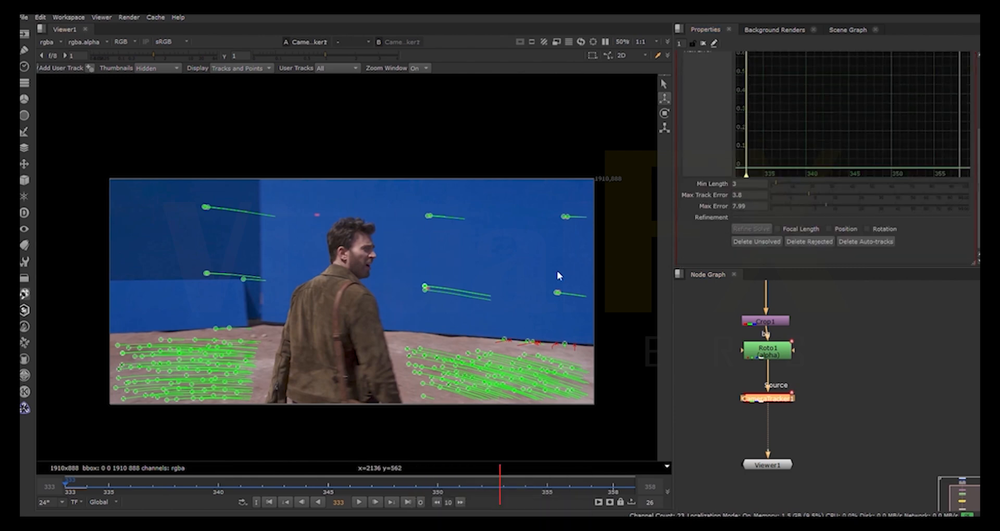
pyautogui.click(358, 503)
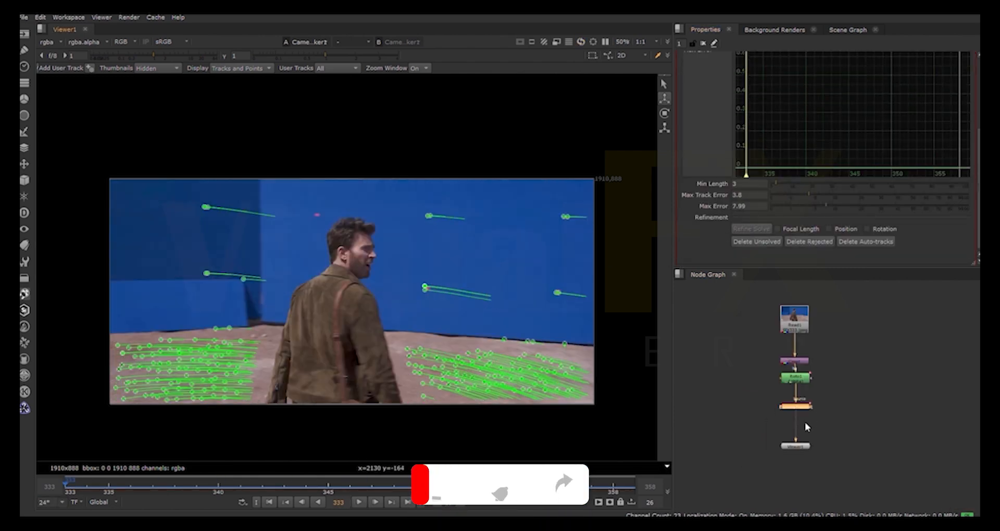
# Step: Move Viewer1 further below CameraTracker1, and select the ground tracks on both sides of the man at frame 333
pyautogui.moveTo(807, 426); pyautogui.dragTo(766, 403, button='middle')
pyautogui.moveTo(754, 424); pyautogui.dragTo(756, 443)
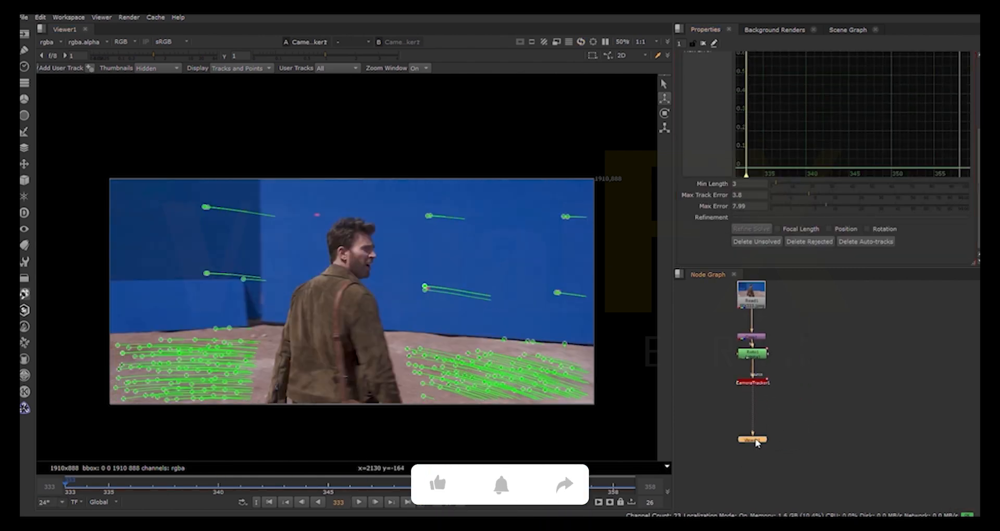
pyautogui.moveTo(413, 388); pyautogui.dragTo(537, 376)
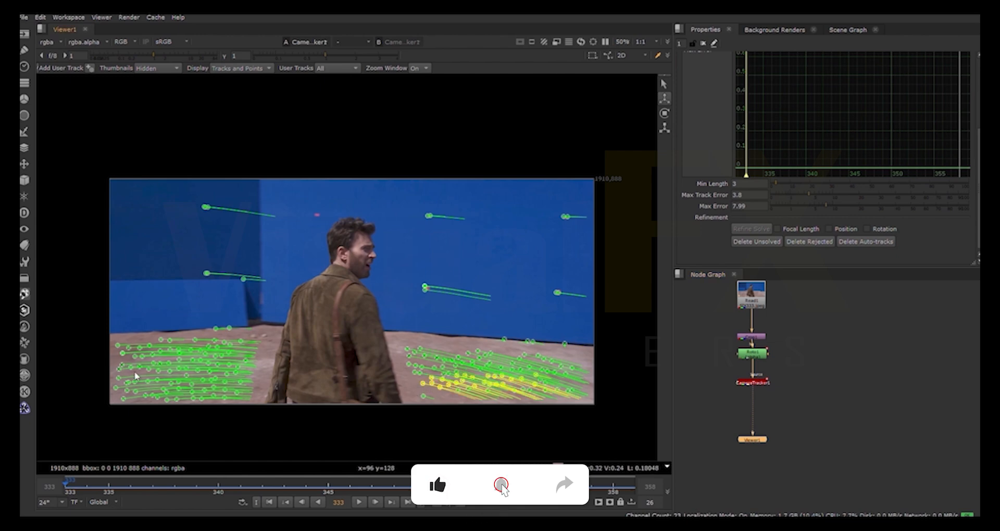
pyautogui.keyDown('shift'); pyautogui.moveTo(119, 387); pyautogui.dragTo(261, 358); pyautogui.keyUp('shift')
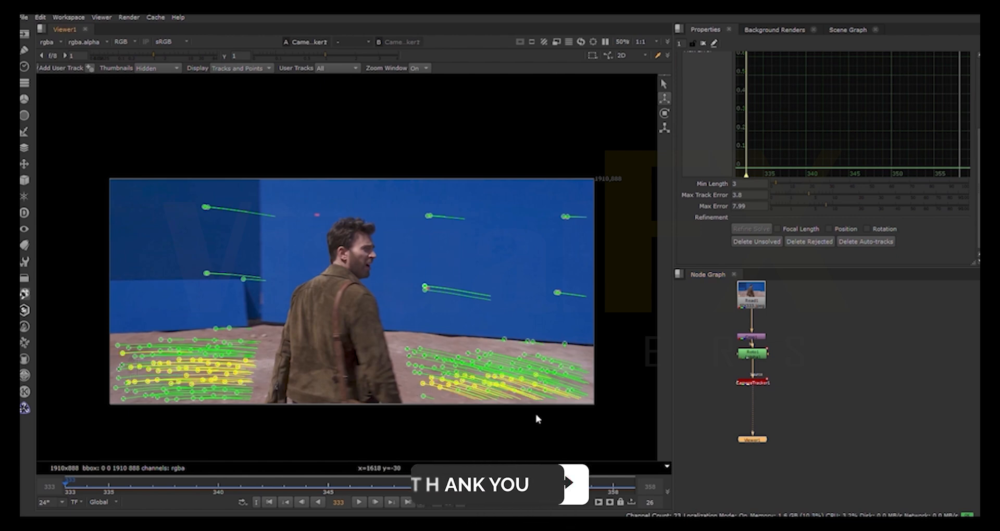
# Step: Export the CameraTracker1 solve as a Scene with Link output and New 3D [BETA] turned off
pyautogui.moveTo(754, 387); pyautogui.dragTo(756, 400, button='middle')
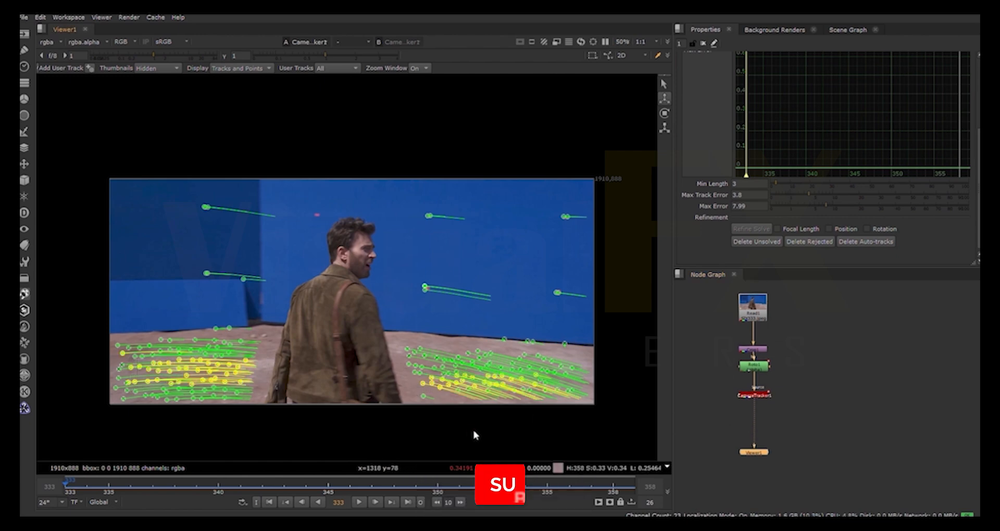
pyautogui.doubleClick(755, 396)
pyautogui.click(701, 74)
pyautogui.scroll(-2, 916, 197)
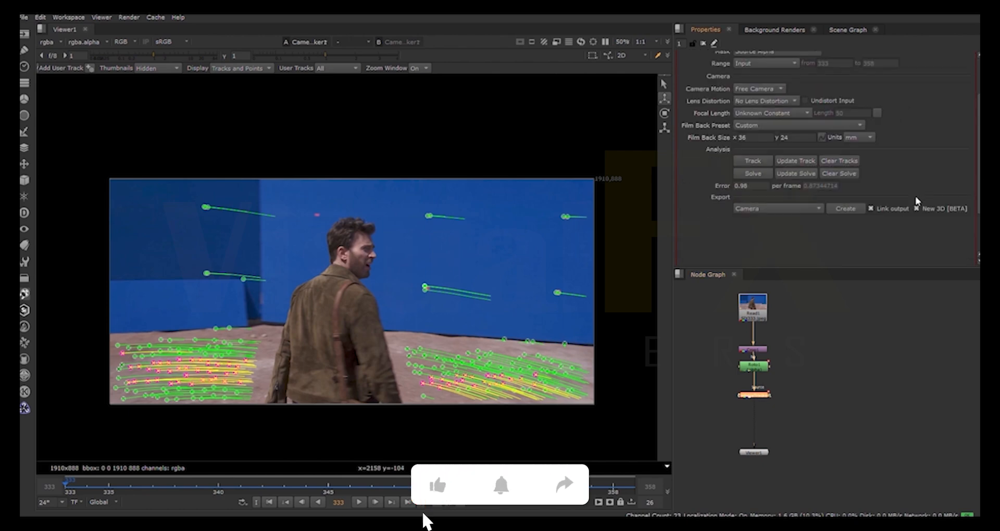
pyautogui.scroll(-2, 916, 197)
pyautogui.click(845, 178)
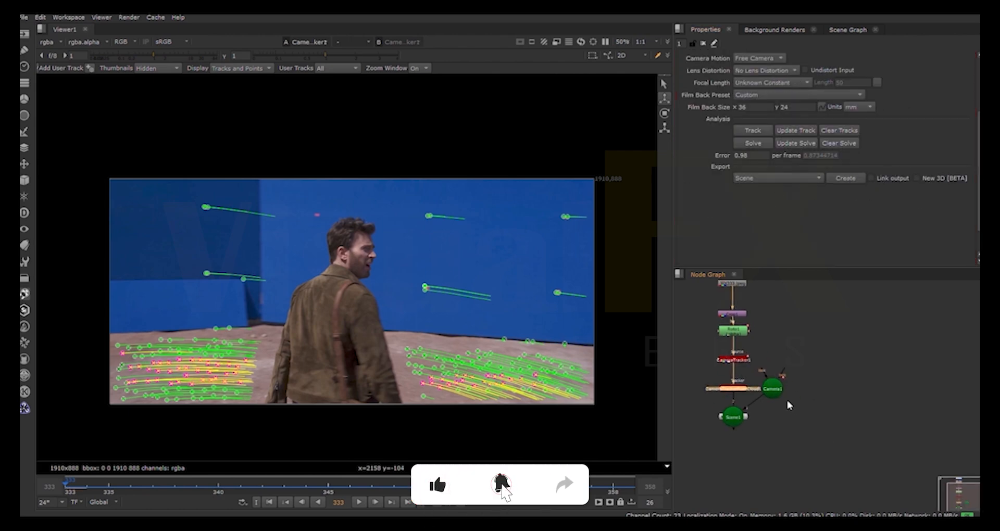
# Step: Move Viewer1 aside, and add a ScanlineRender node with Scene1 as obj/scn and Camera1 as cam
pyautogui.moveTo(722, 417); pyautogui.dragTo(815, 473)
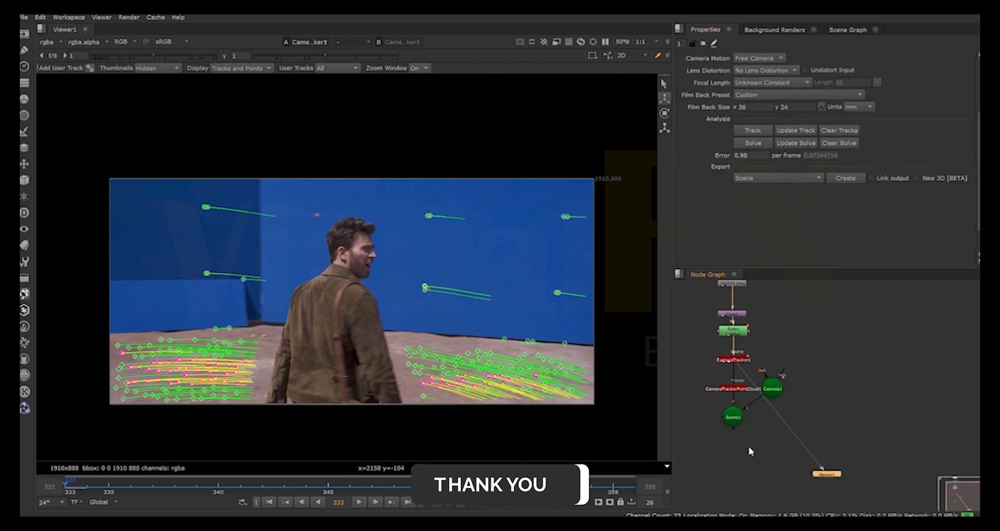
pyautogui.click(749, 447)
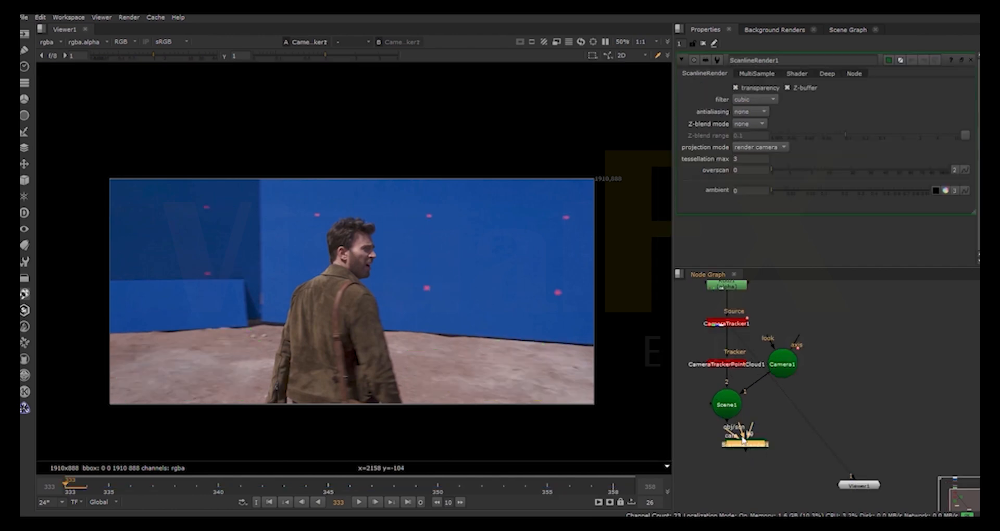
pyautogui.moveTo(734, 435); pyautogui.dragTo(885, 415)
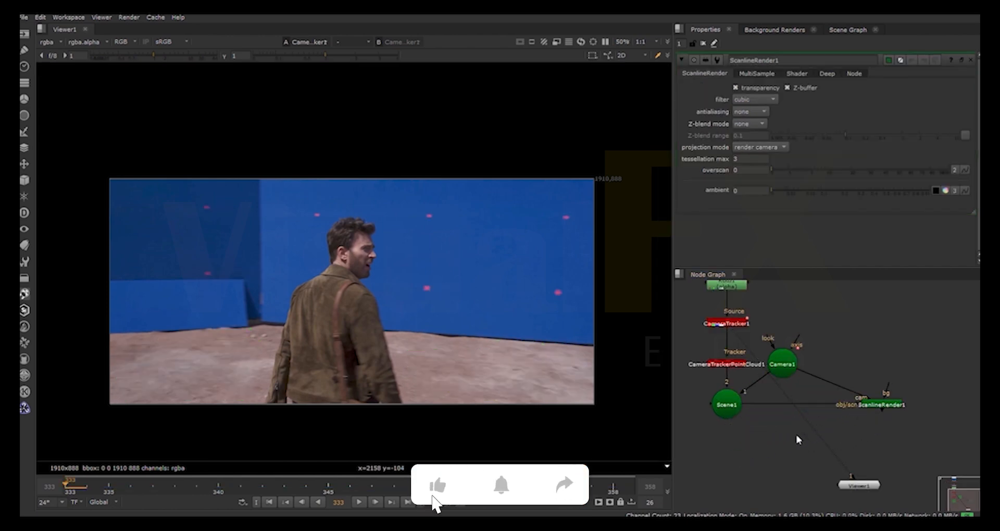
# Step: Create a second viewer for ScanlineRender1 and dock it beside Viewer1 for a side-by-side display
pyautogui.click(877, 405)
pyautogui.hotkey('ctrl', 'i')
pyautogui.moveTo(878, 422); pyautogui.dragTo(881, 442)
pyautogui.moveTo(117, 30); pyautogui.dragTo(620, 225)
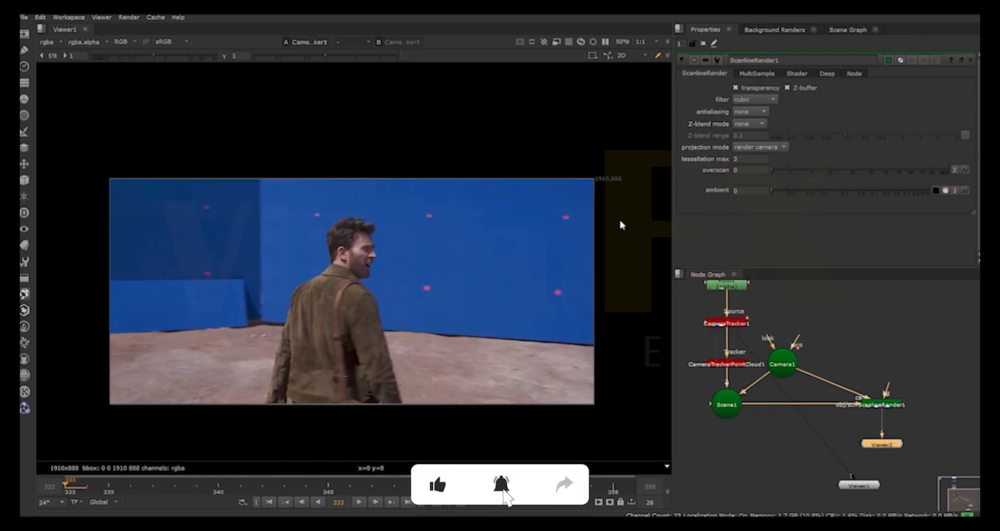
pyautogui.moveTo(663, 198); pyautogui.dragTo(663, 198)
pyautogui.scroll(-1, 883, 444)
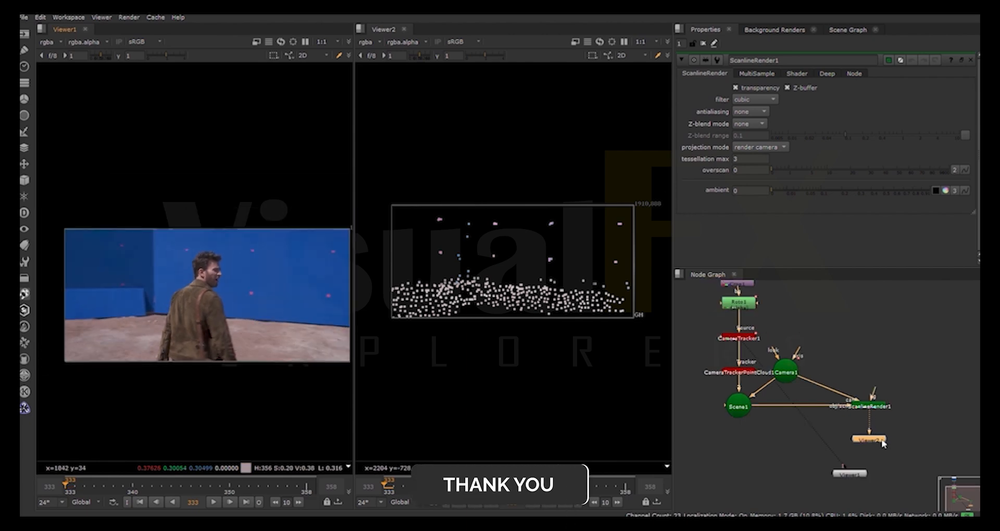
# Step: Move Viewer1 clear of the node tree, and add a Card node connected to Scene1
pyautogui.moveTo(848, 473); pyautogui.dragTo(722, 477)
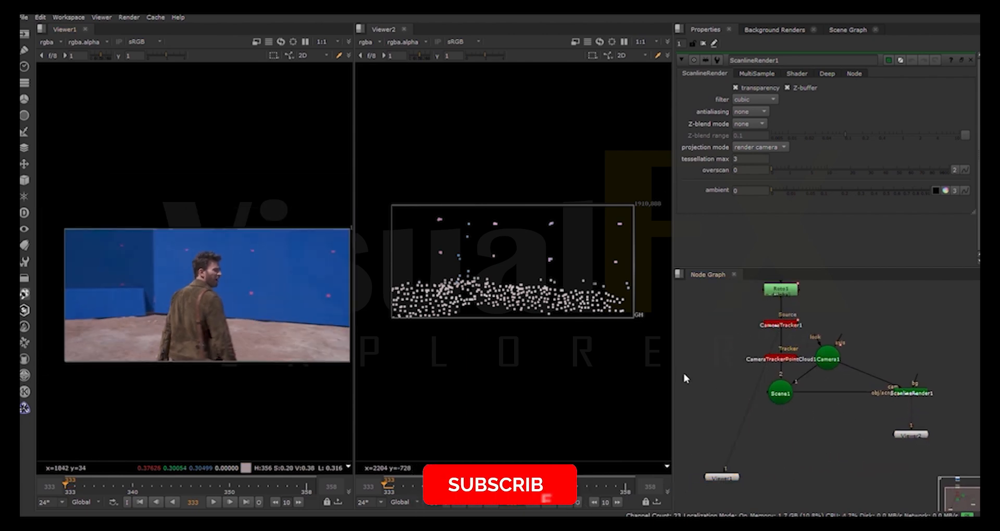
pyautogui.press('Return')
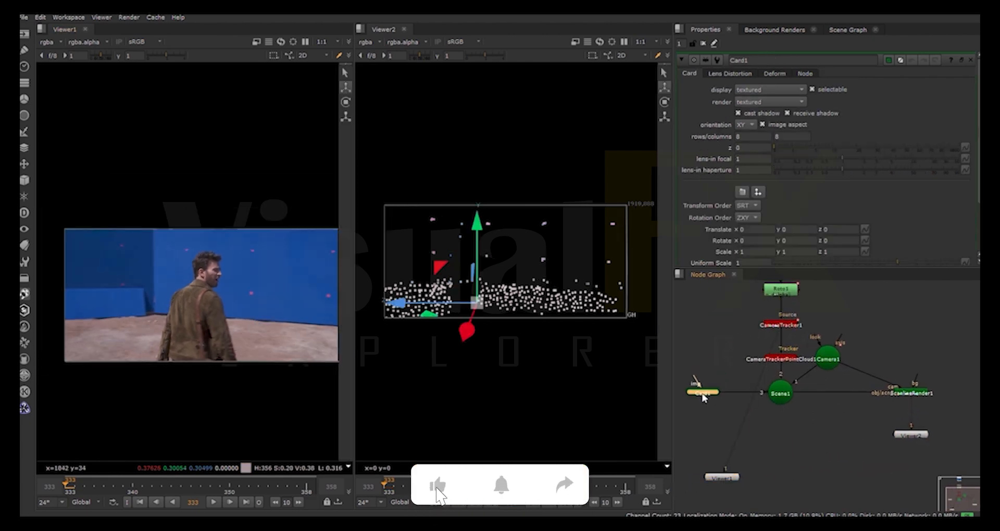
# Step: Merge ScanlineRender1 as A over the Read1 plate as B, route the B connection through a Dot, and view the merge
pyautogui.moveTo(897, 411); pyautogui.dragTo(808, 440, button='middle')
pyautogui.click(883, 439)
pyautogui.press('m')
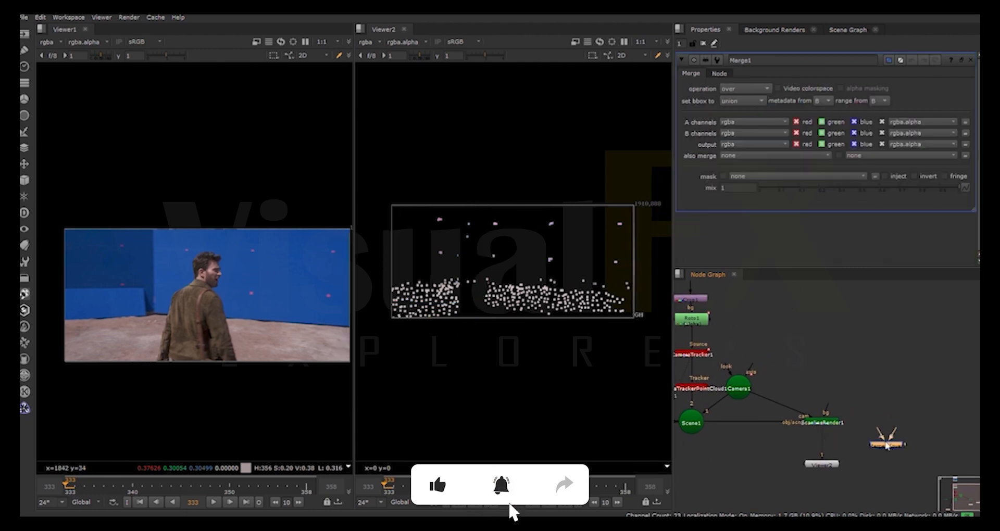
pyautogui.moveTo(895, 430); pyautogui.dragTo(692, 300)
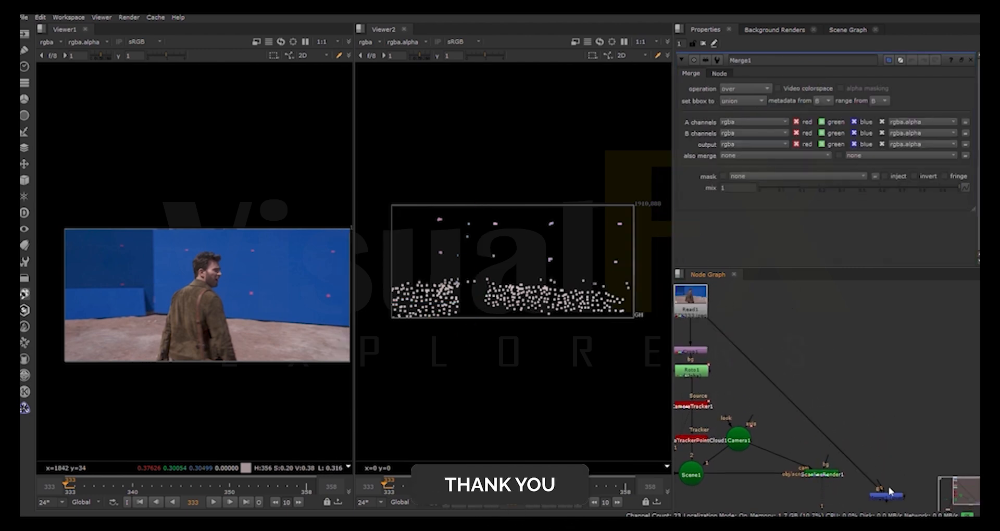
pyautogui.moveTo(878, 486); pyautogui.dragTo(825, 473)
pyautogui.keyDown('ctrl'); pyautogui.moveTo(793, 404); pyautogui.dragTo(852, 302); pyautogui.keyUp('ctrl')
pyautogui.moveTo(892, 449); pyautogui.dragTo(893, 359, button='middle')
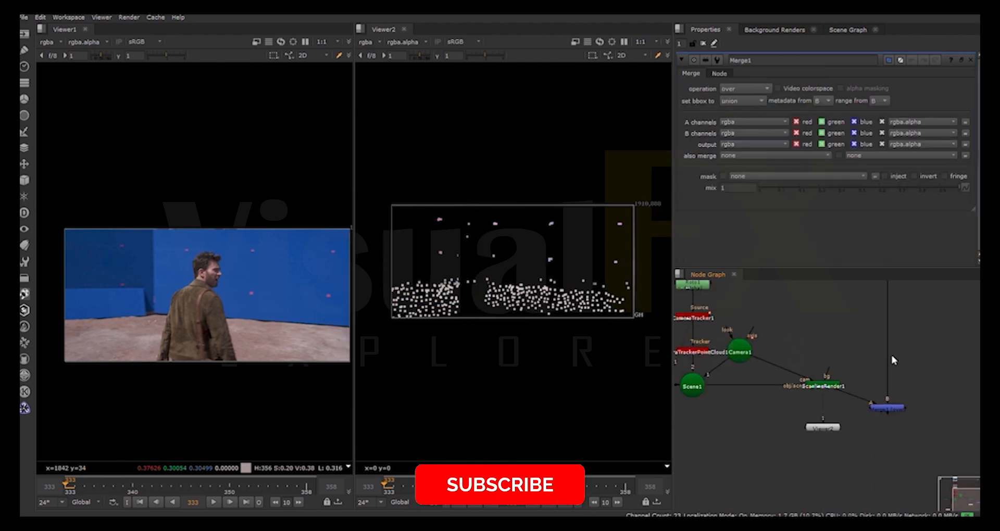
pyautogui.moveTo(888, 410); pyautogui.dragTo(888, 432)
pyautogui.press('1')
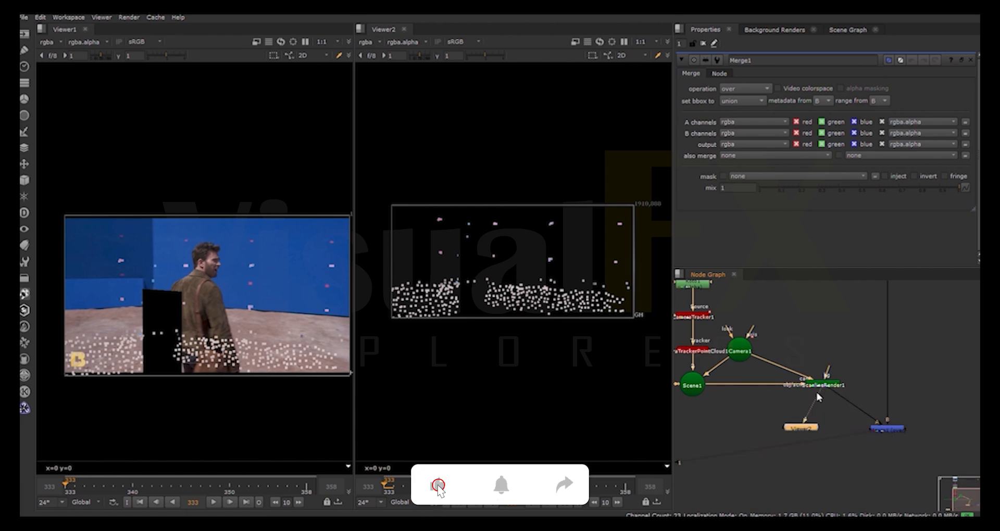
# Step: Show the Scene1 geometry in 3D in Viewer1 and the Merge1 composite in Viewer2
pyautogui.moveTo(816, 393); pyautogui.dragTo(701, 388)
pyautogui.scroll(3, 128, 248)
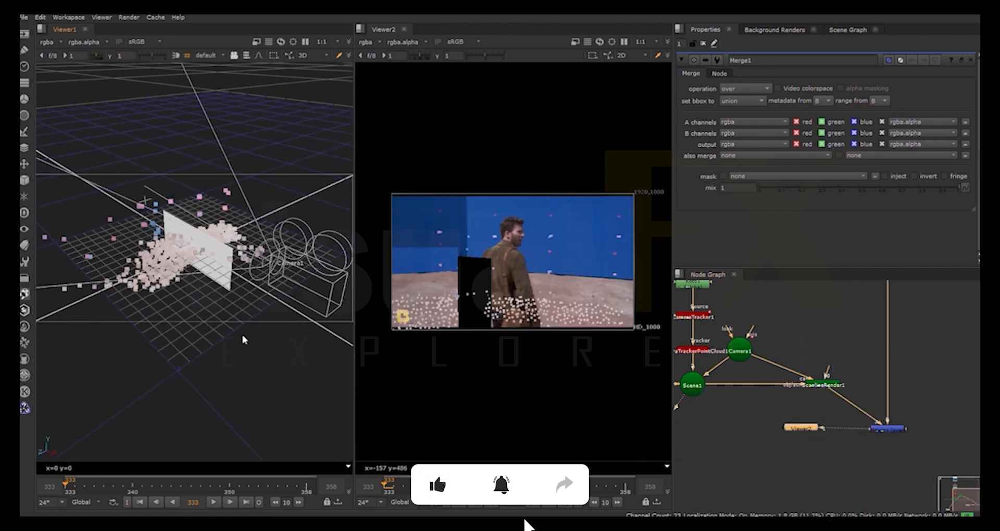
pyautogui.keyDown('ctrl'); pyautogui.moveTo(244, 340); pyautogui.dragTo(417, 307); pyautogui.keyUp('ctrl')
# Step: Feed a CheckerBoard into Card1 and raise the card above the ground points in the 3D scene
pyautogui.moveTo(719, 388); pyautogui.dragTo(848, 383, button='middle')
pyautogui.doubleClick(743, 382)
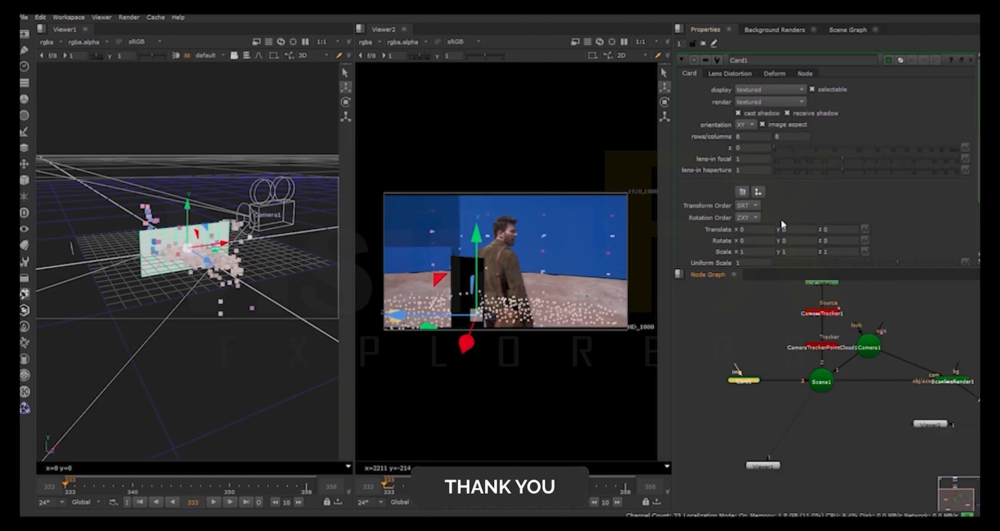
pyautogui.click(784, 302)
pyautogui.keyDown('ctrl'); pyautogui.moveTo(208, 385); pyautogui.dragTo(172, 259); pyautogui.keyUp('ctrl')
pyautogui.moveTo(188, 218); pyautogui.dragTo(188, 200)
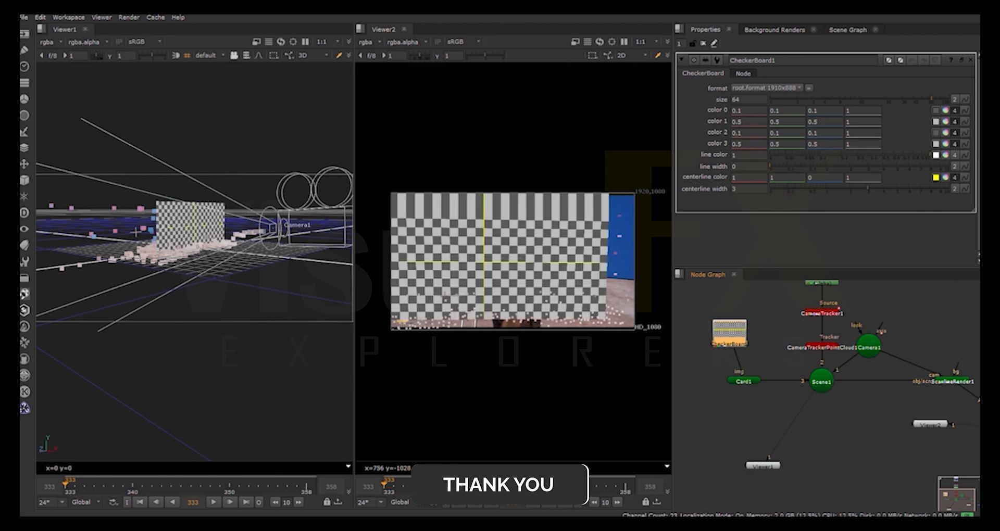
# Step: Play back the composite to check how the checkerboard card holds against the camera move
pyautogui.click(533, 502)
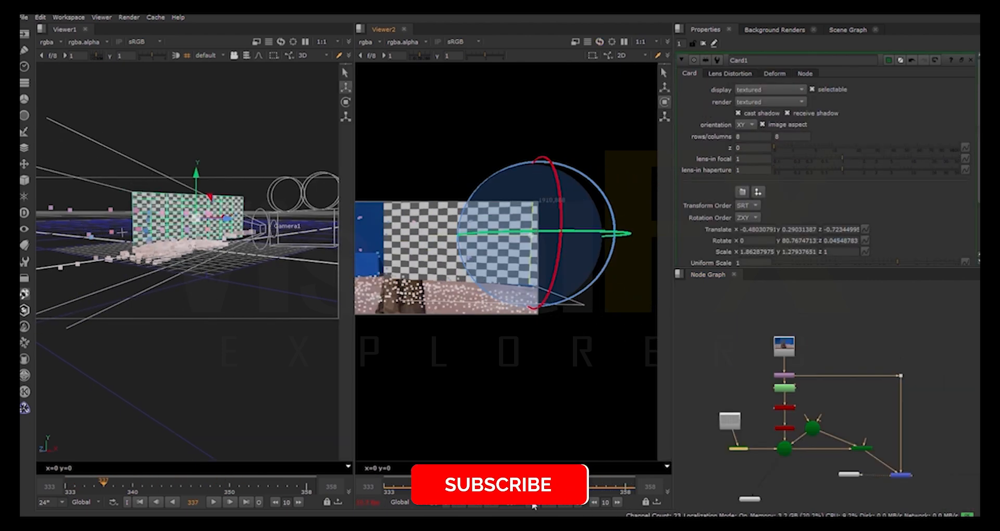
pyautogui.click(533, 504)
pyautogui.moveTo(467, 314); pyautogui.dragTo(557, 329, button='middle')
# Step: Duplicate Card1, and connect the copy to Scene1 and to the CheckerBoard image
pyautogui.moveTo(756, 449); pyautogui.dragTo(774, 425, button='middle')
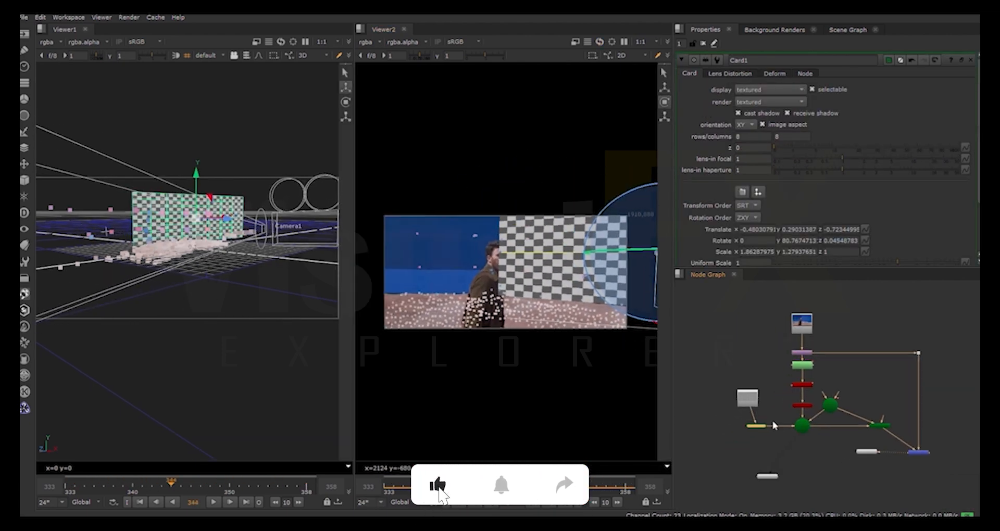
pyautogui.hotkey('ctrl', 'v')
pyautogui.moveTo(709, 427); pyautogui.dragTo(796, 426)
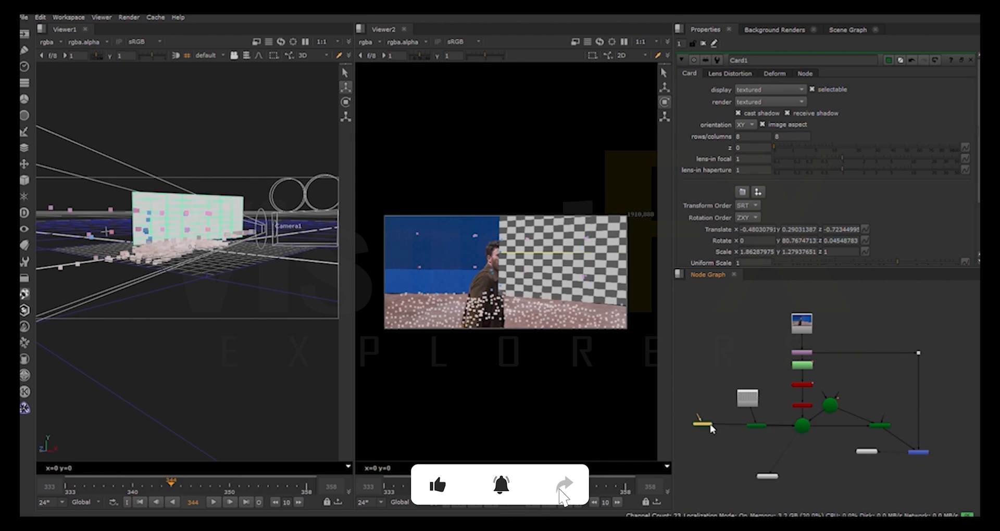
pyautogui.moveTo(711, 423); pyautogui.dragTo(747, 399)
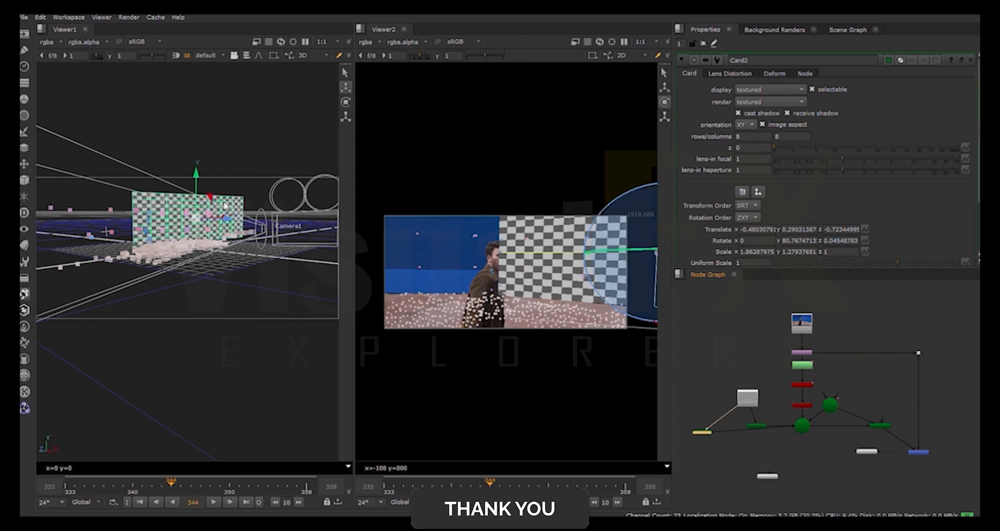
# Step: Move Card2 beside the first card and rotate it to about 108° in Y to cover the adjoining blue wall
pyautogui.keyDown('ctrl'); pyautogui.moveTo(262, 344); pyautogui.dragTo(229, 354); pyautogui.keyUp('ctrl')
pyautogui.moveTo(268, 211); pyautogui.dragTo(159, 223)
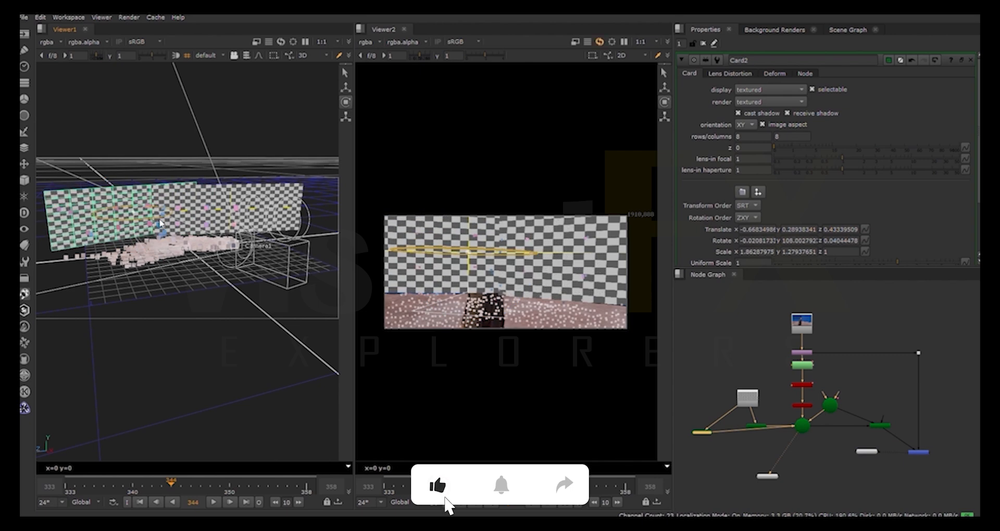
pyautogui.moveTo(188, 346); pyautogui.dragTo(237, 401, button='middle')
pyautogui.moveTo(195, 277); pyautogui.dragTo(200, 280)
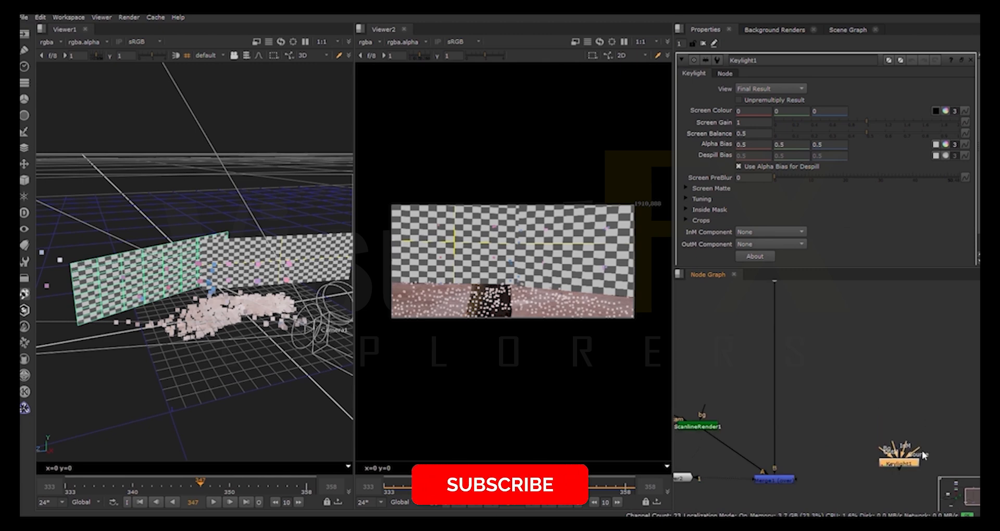
# Step: Add a Keylight node fed from Crop1 through a Dot, view it, and sample the blue screen as its Screen Colour
pyautogui.scroll(-2, 919, 452)
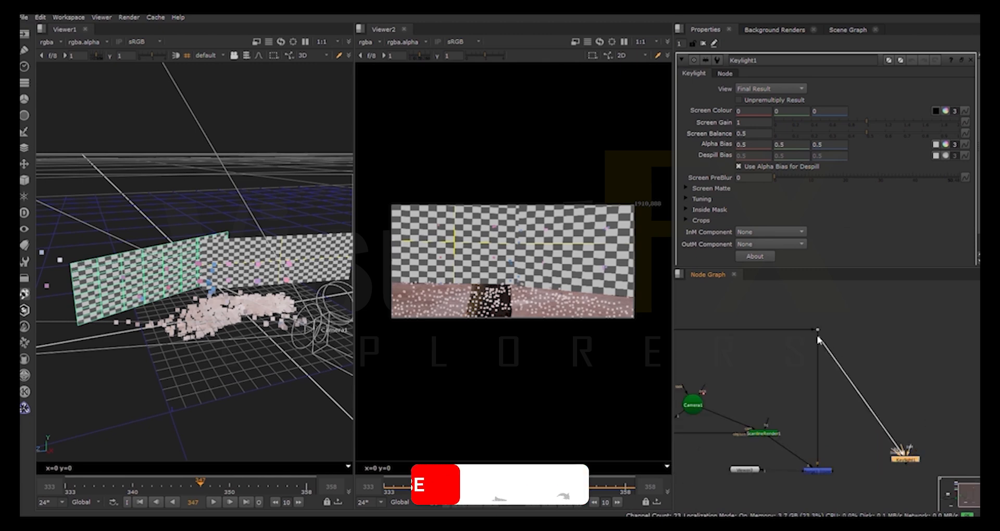
pyautogui.scroll(-3, 828, 354)
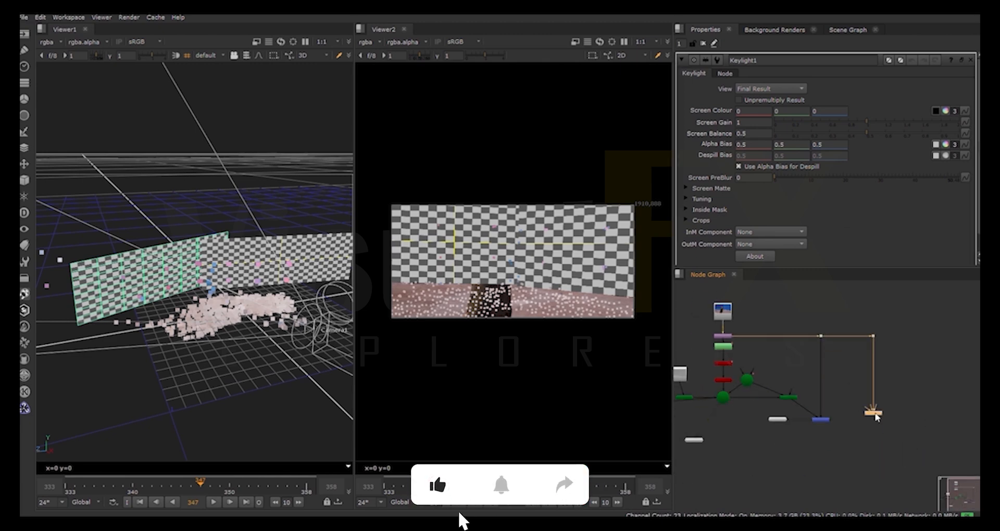
pyautogui.press('1')
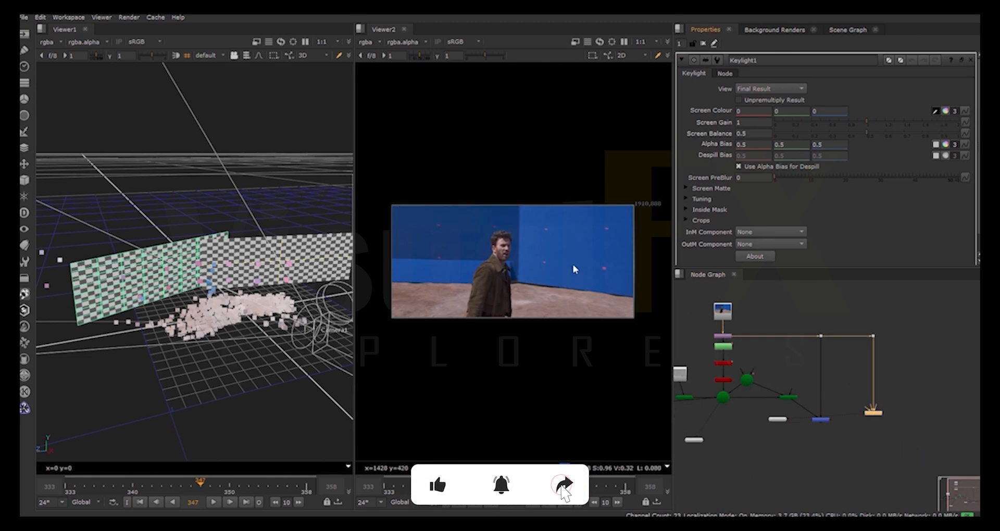
pyautogui.keyDown('ctrl'); pyautogui.click(572, 269); pyautogui.keyUp('ctrl')
# Step: Clean up Keylight1's screen matte by setting Clip Black to 0.625 and Clip White to 0.895
pyautogui.click(686, 188)
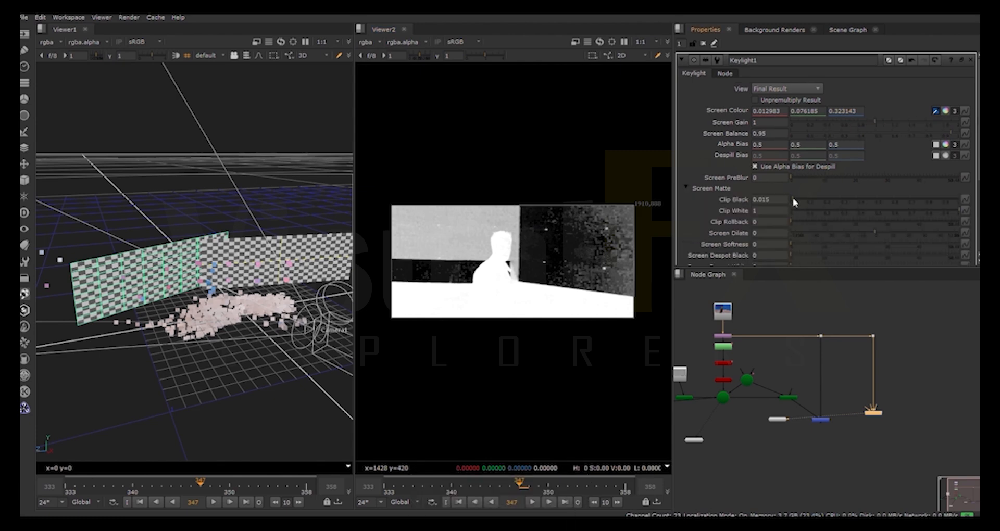
pyautogui.moveTo(792, 199); pyautogui.dragTo(815, 203)
pyautogui.click(872, 335)
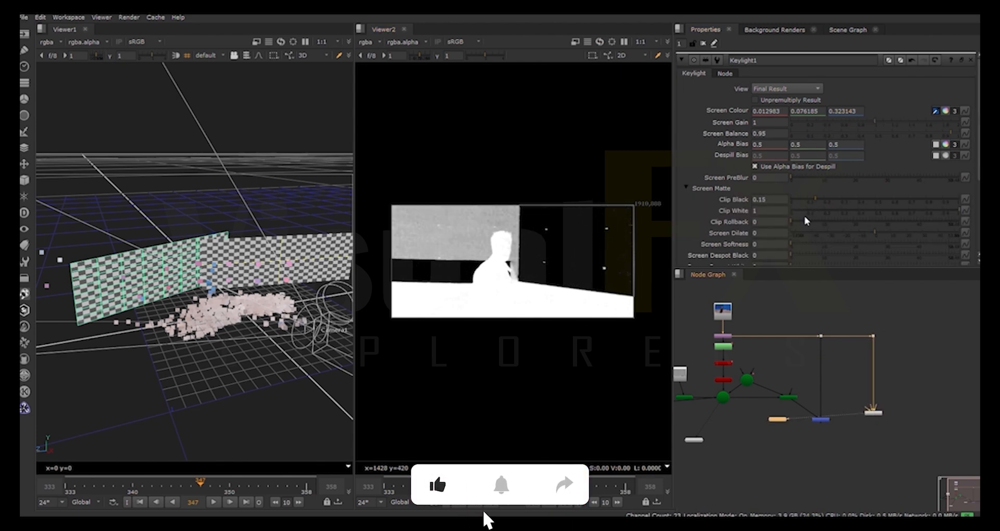
pyautogui.moveTo(907, 211); pyautogui.dragTo(956, 211)
pyautogui.moveTo(816, 199); pyautogui.dragTo(893, 204)
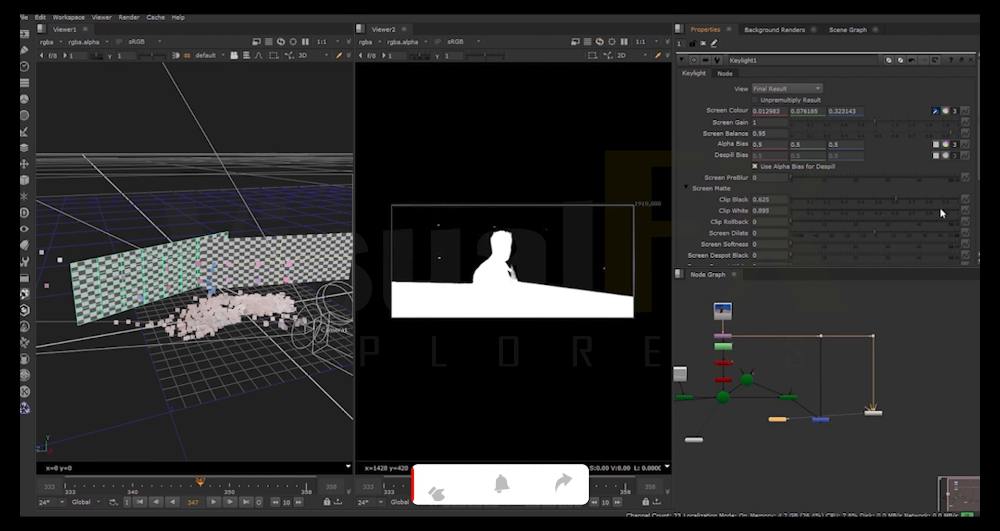
# Step: Add a Merge node that places Keylight1 over ScanlineRender1, and view the composite's colour instead of its alpha
pyautogui.scroll(2, 869, 429)
pyautogui.scroll(3, 794, 445)
pyautogui.press('m')
pyautogui.moveTo(792, 437); pyautogui.dragTo(805, 408)
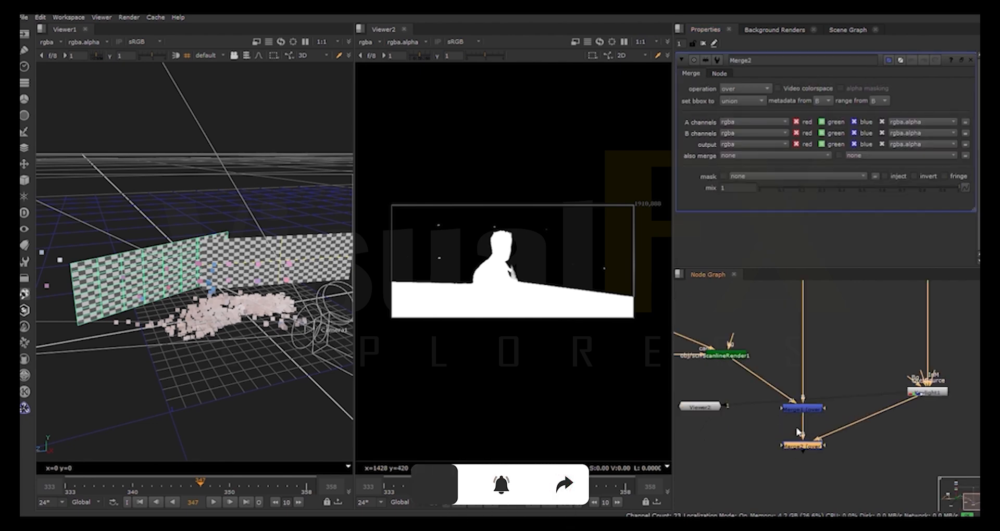
pyautogui.press('a')
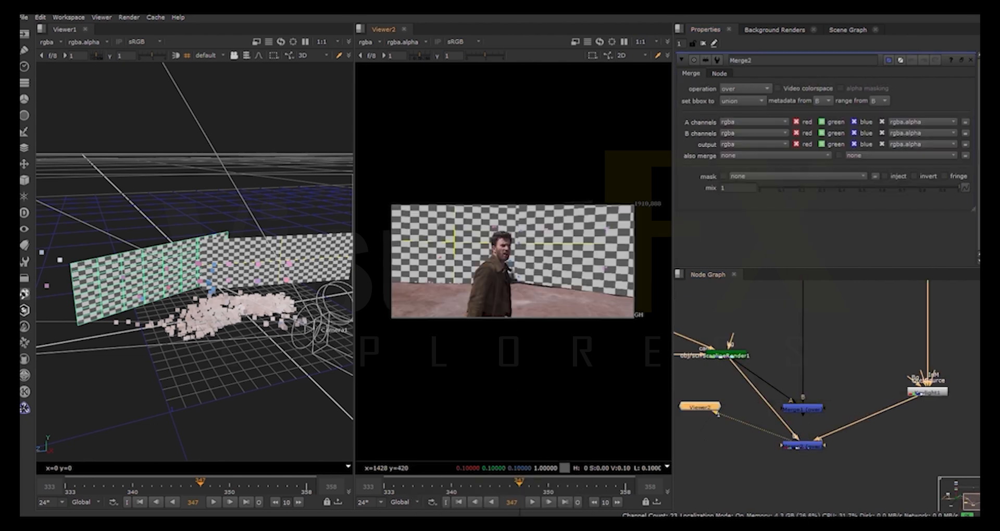
# Step: Play the merged composite in a full-size viewer to check that the checkerboard cards stick to the walls
pyautogui.click(531, 503)
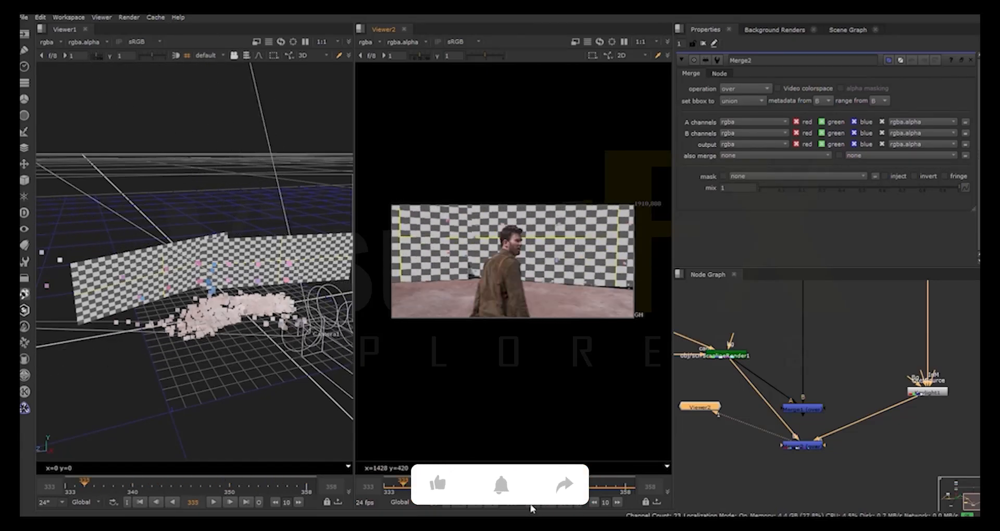
pyautogui.press('space')
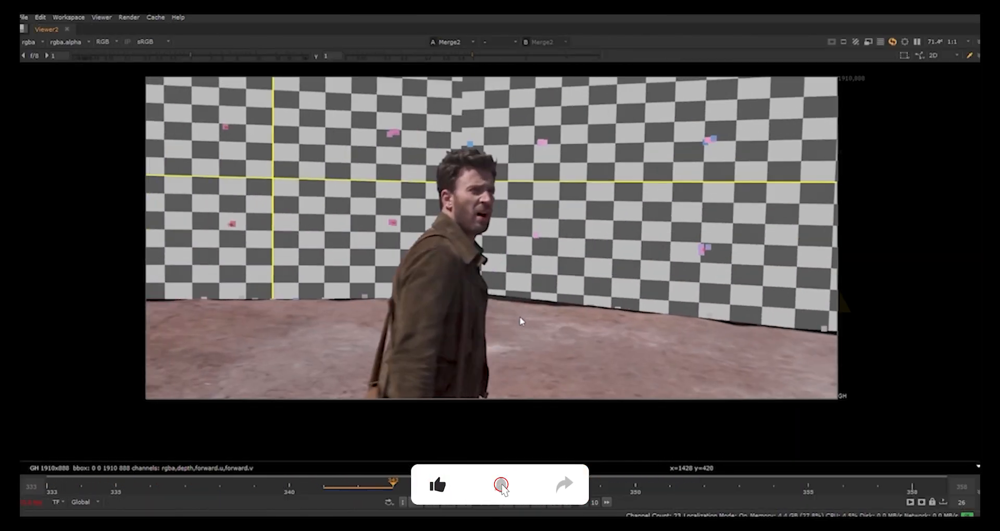
pyautogui.scroll(1, 525, 334)
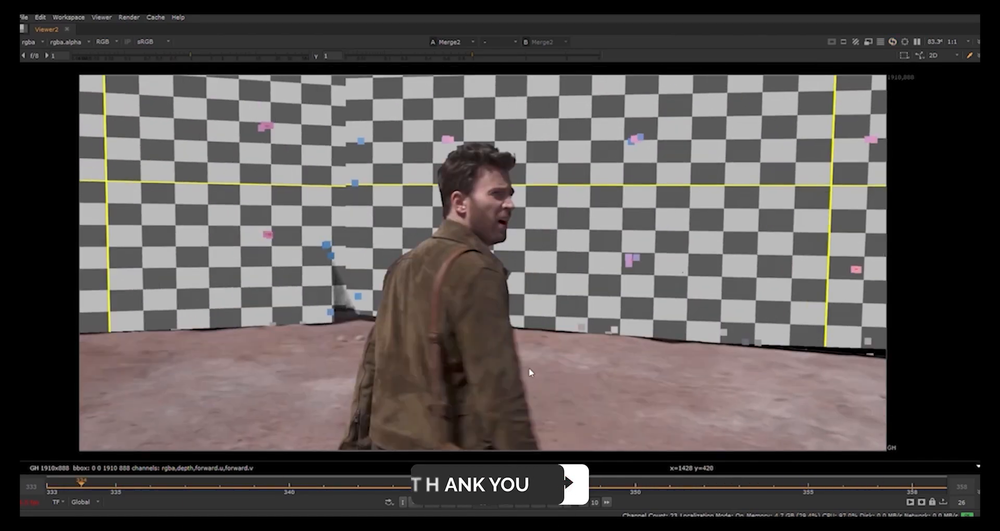
pyautogui.press('space')
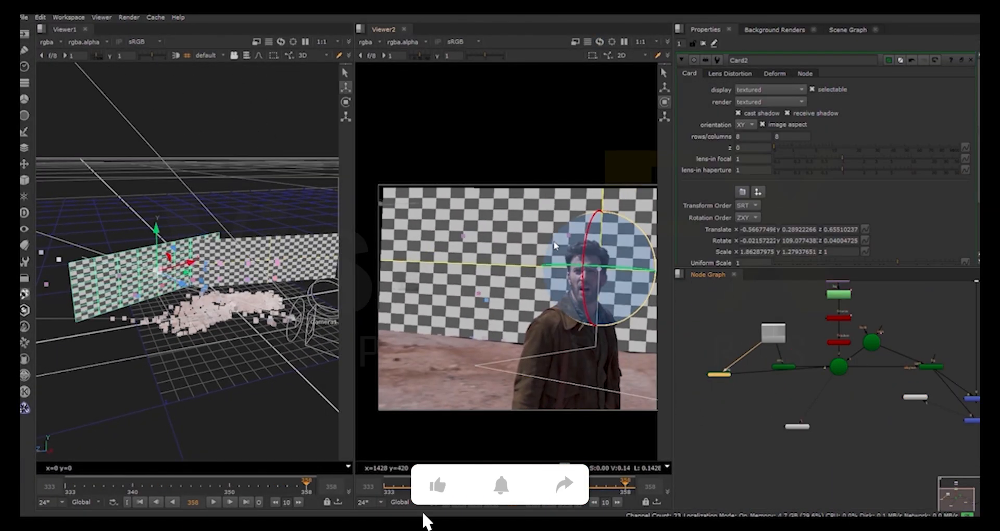
# Step: Stretch Card2 to about 1.37 in Y, shift it to about -0.55, 0.28, 0.70, and play back the composite
pyautogui.moveTo(604, 217); pyautogui.dragTo(593, 239)
pyautogui.moveTo(583, 196); pyautogui.dragTo(584, 195)
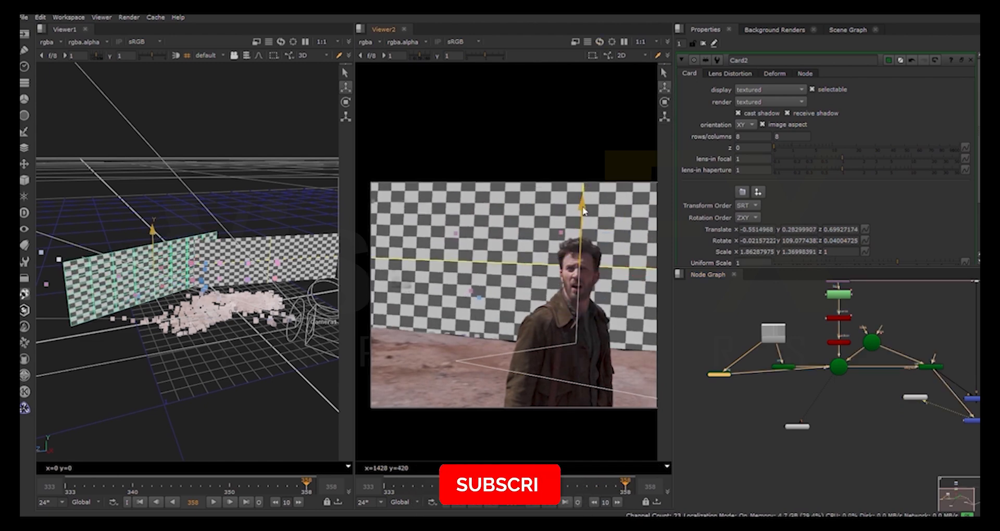
pyautogui.click(392, 490)
pyautogui.press('space')
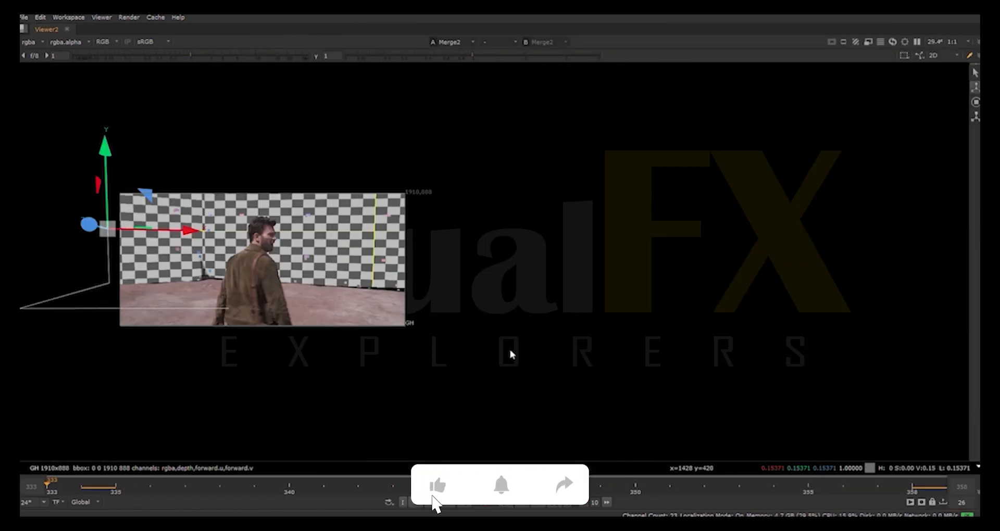
pyautogui.scroll(5, 620, 334)
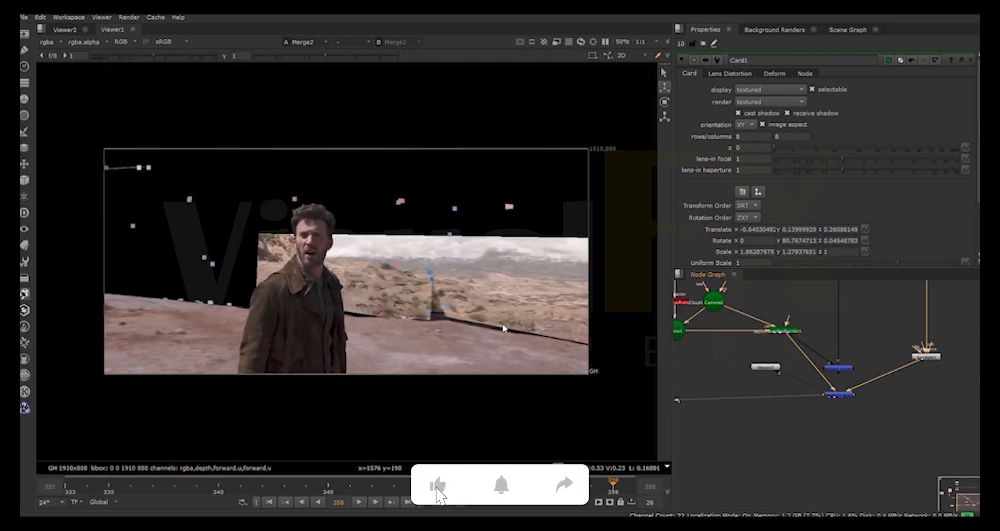
# Step: Enlarge Card1 to a uniform scale of 2.7 and move it up and sideways to fill the background with the desert image
pyautogui.moveTo(801, 354); pyautogui.dragTo(803, 382, button='middle')
pyautogui.click(749, 346)
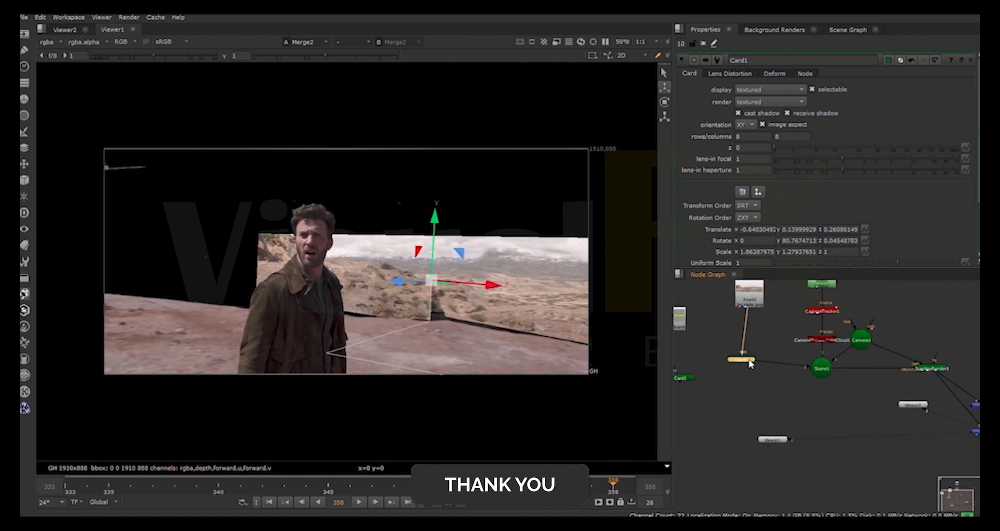
pyautogui.moveTo(874, 258); pyautogui.dragTo(923, 257)
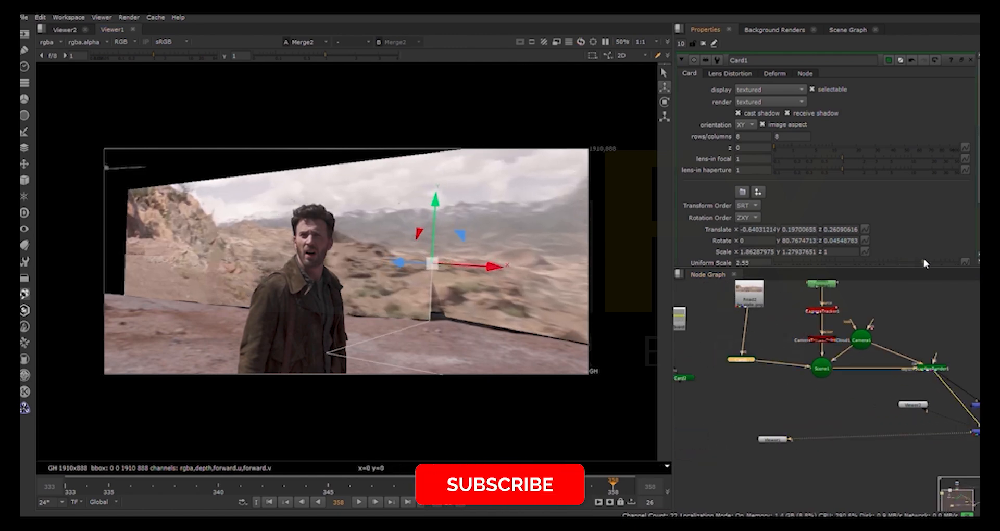
pyautogui.moveTo(432, 221); pyautogui.dragTo(431, 186)
pyautogui.moveTo(471, 228); pyautogui.dragTo(412, 229)
pyautogui.press('e')
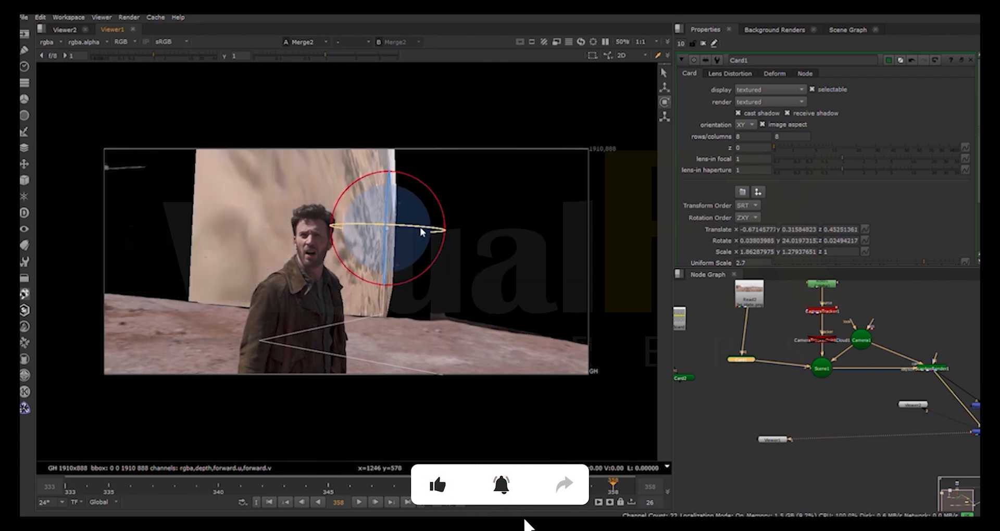
pyautogui.hotkey('ctrl', 'z')
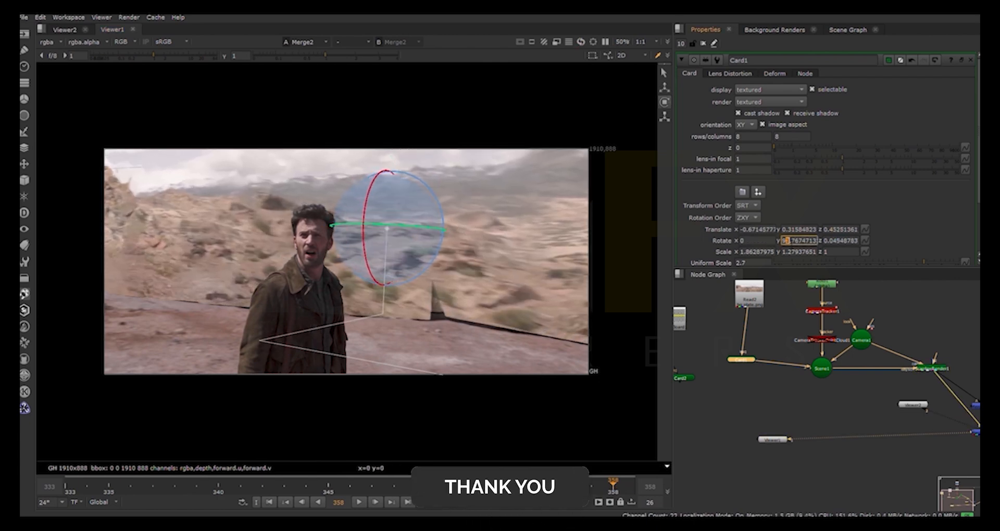